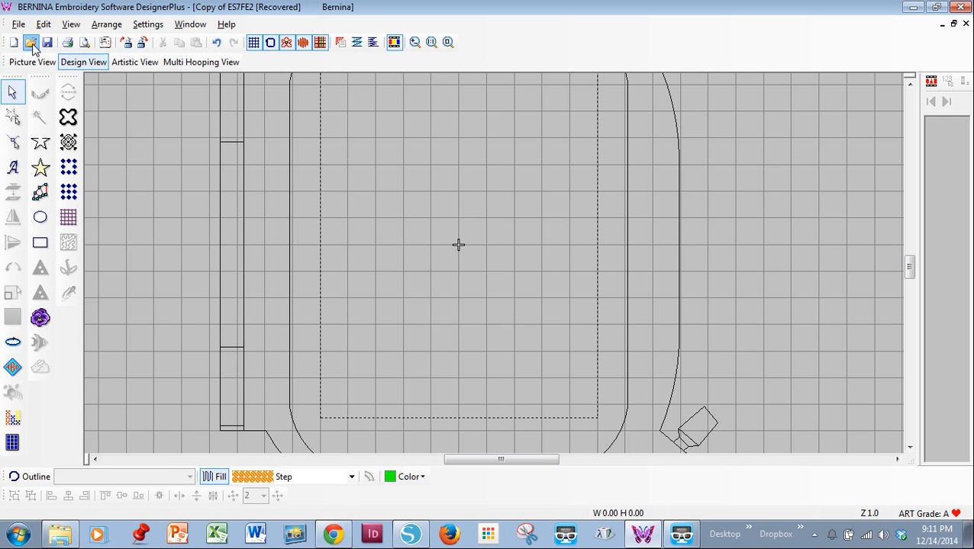
Step: Open the design pawprint4x4.ART from the pawprintapplique folder
left_click(30, 43)
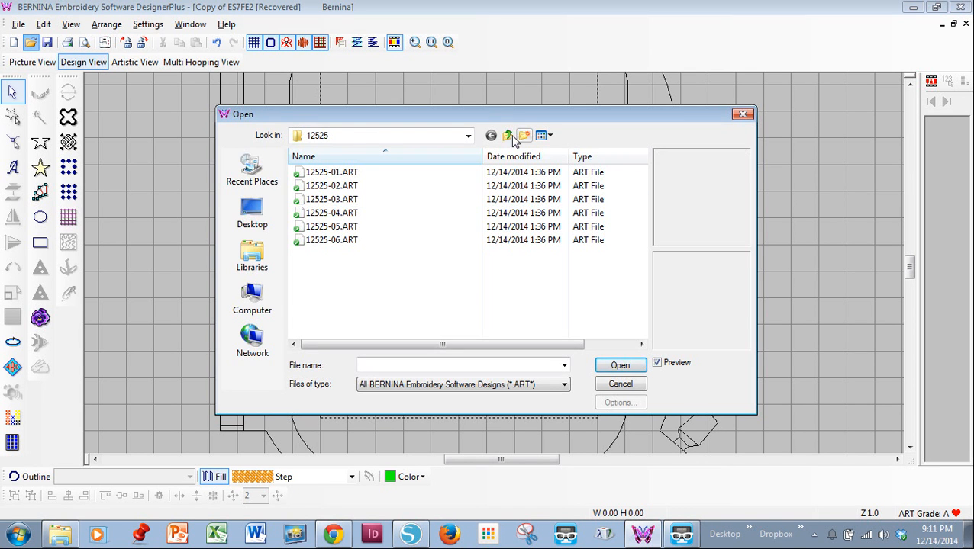
left_click(508, 136)
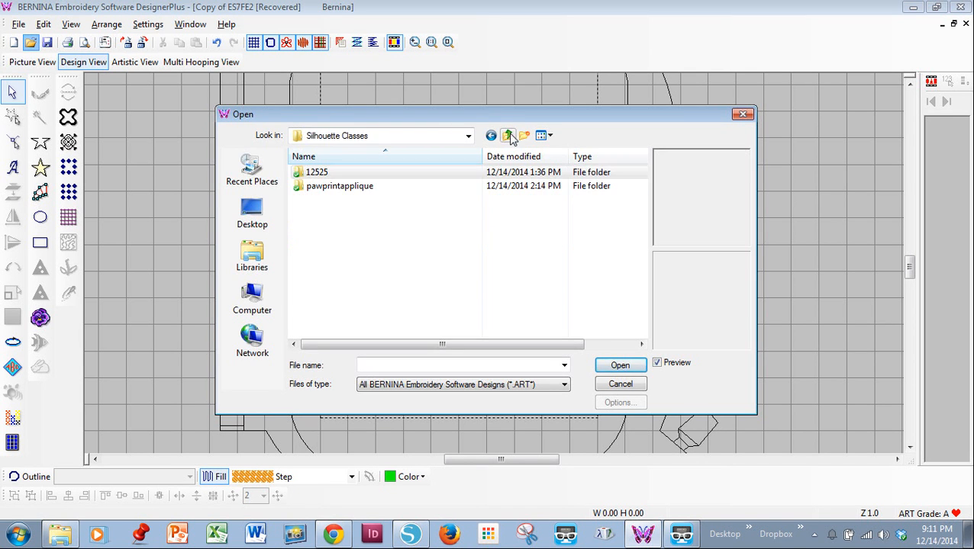
double_click(324, 187)
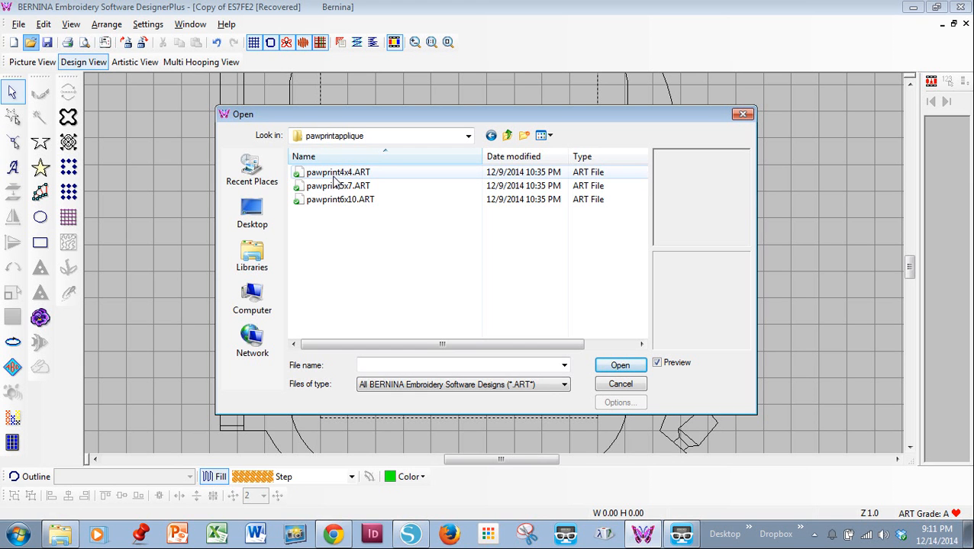
left_click(333, 174)
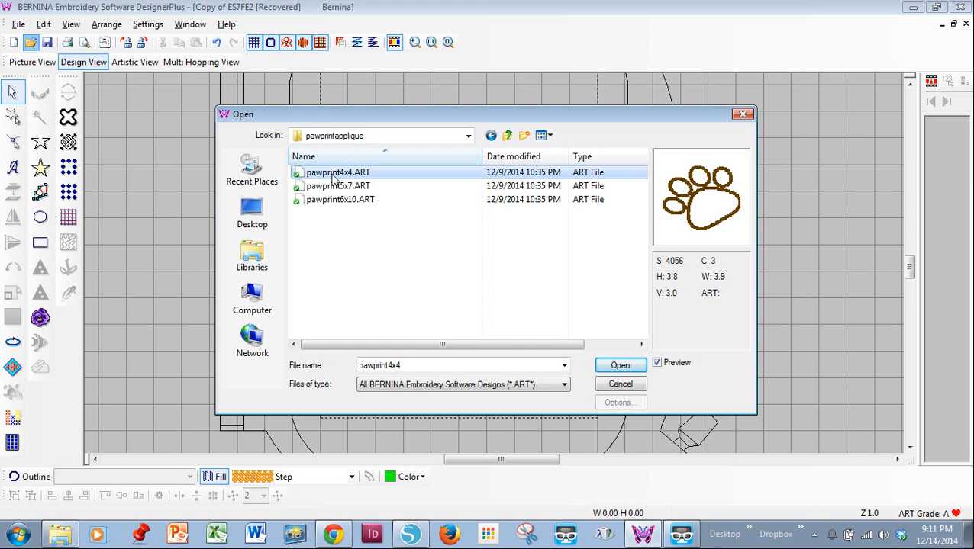
left_click(616, 364)
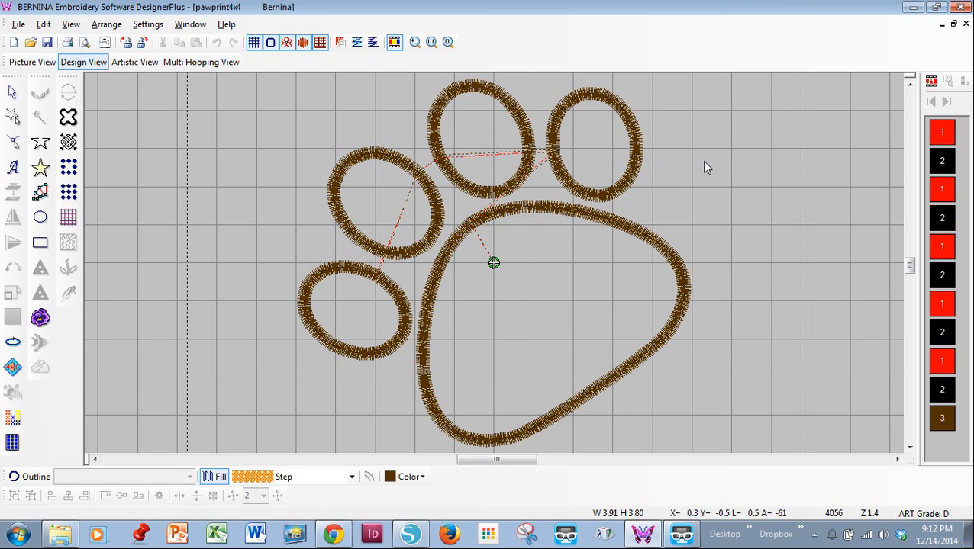
Step: Ungroup the whole paw print design into separate objects
left_click(942, 132)
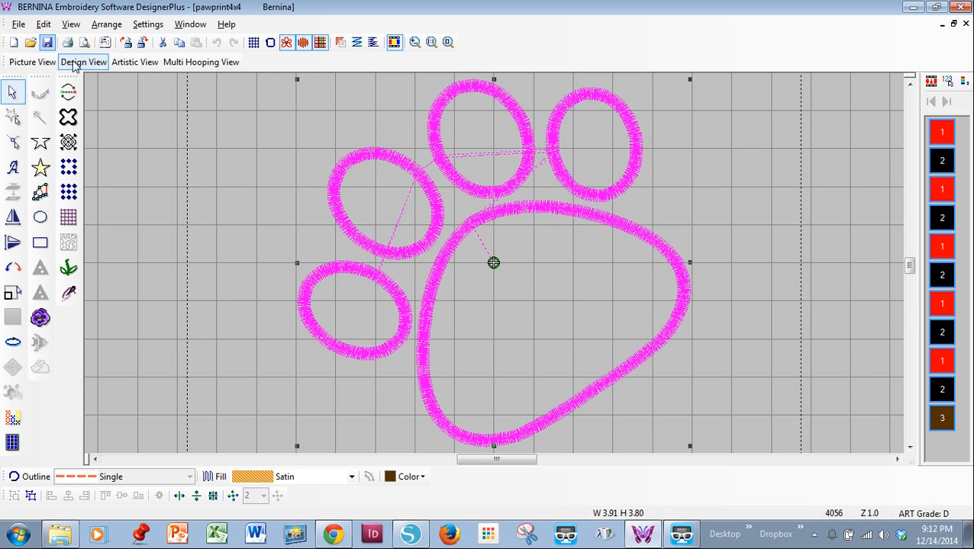
left_click(99, 25)
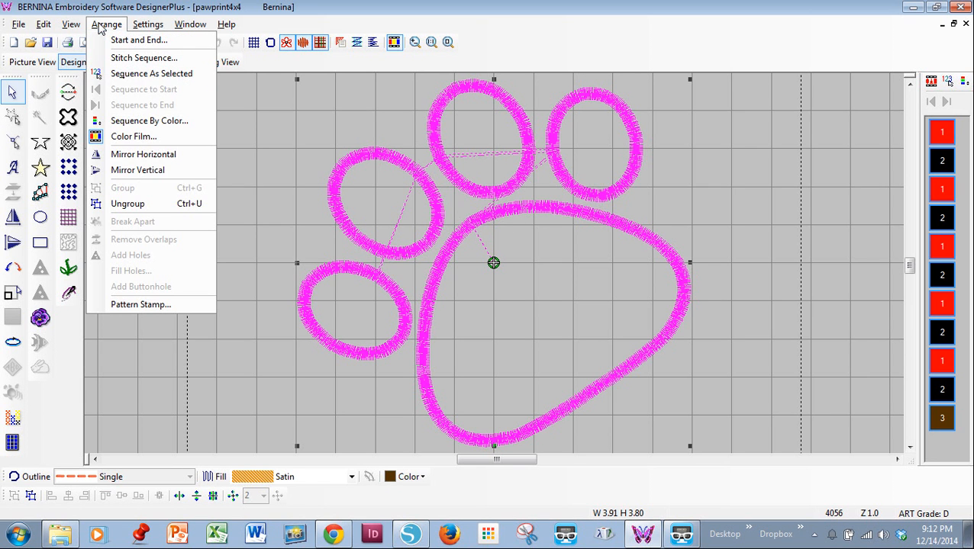
left_click(117, 207)
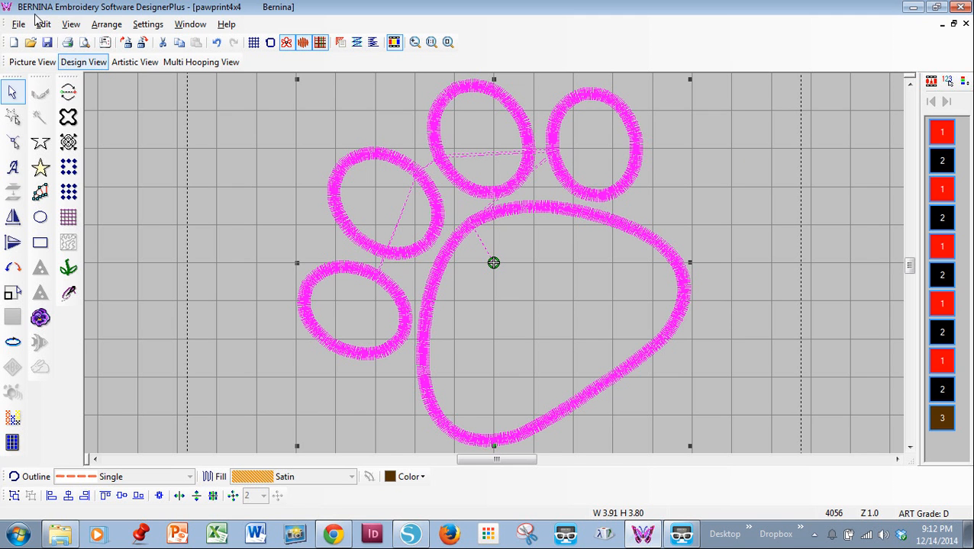
Step: Play a Slow Redraw of the paw print's stitching order, raising the speed to about 1720 s/s, and close the player
left_click(71, 24)
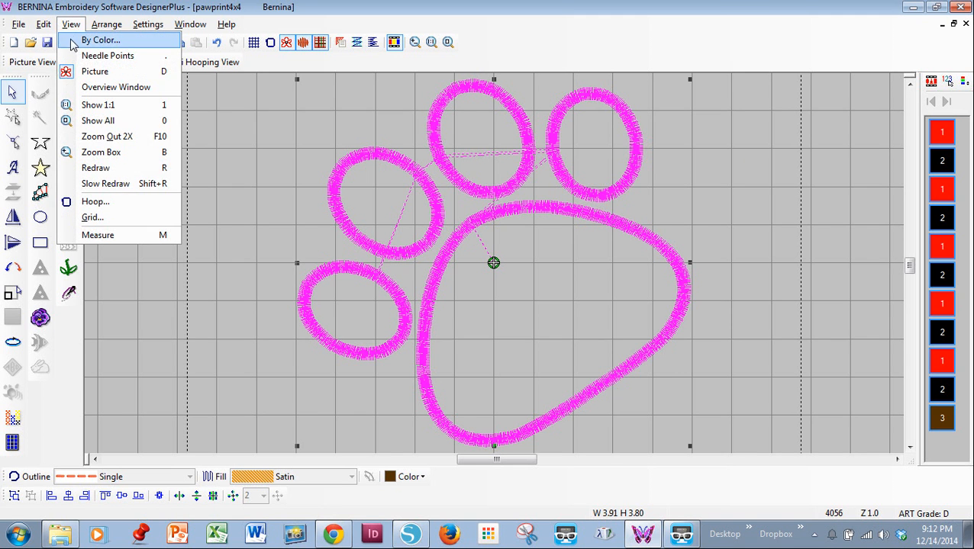
left_click(108, 184)
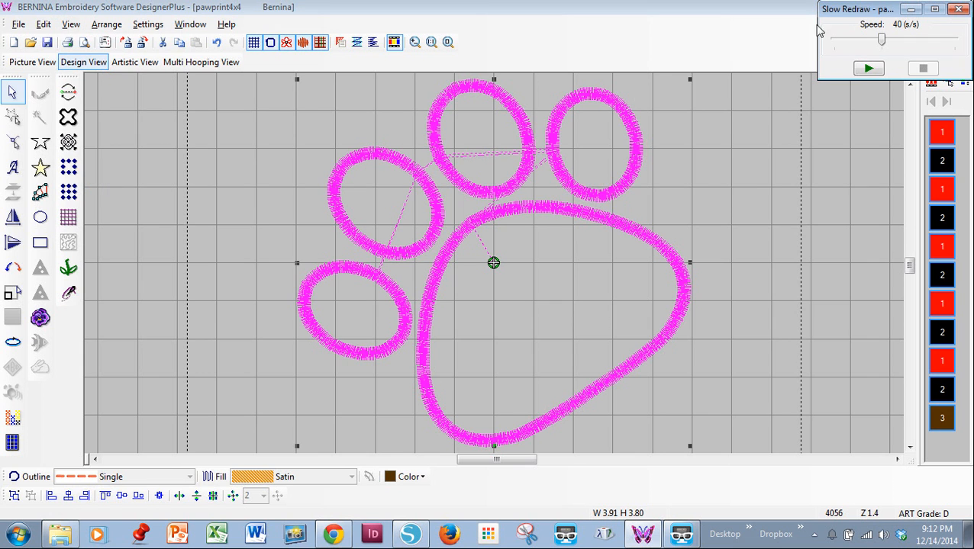
left_click(867, 69)
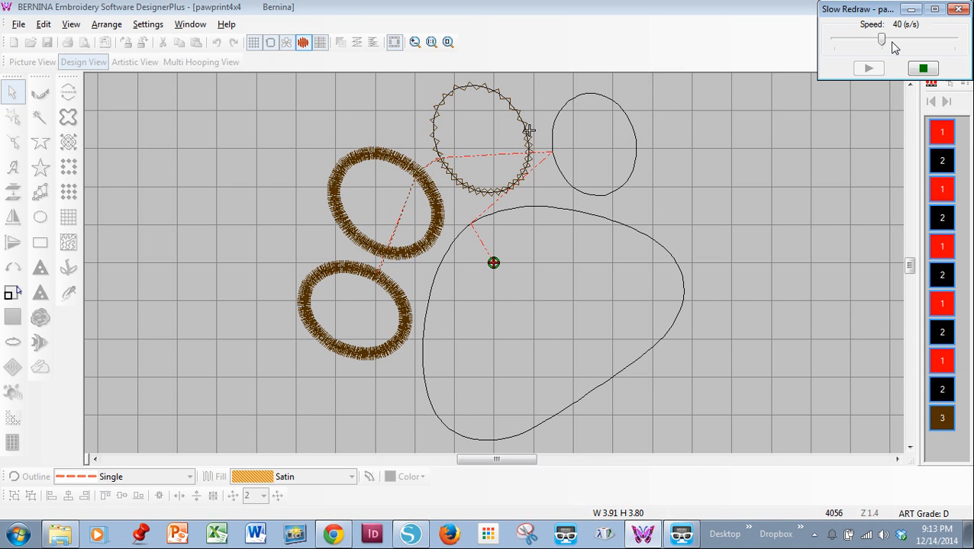
left_click_drag(881, 44, 941, 42)
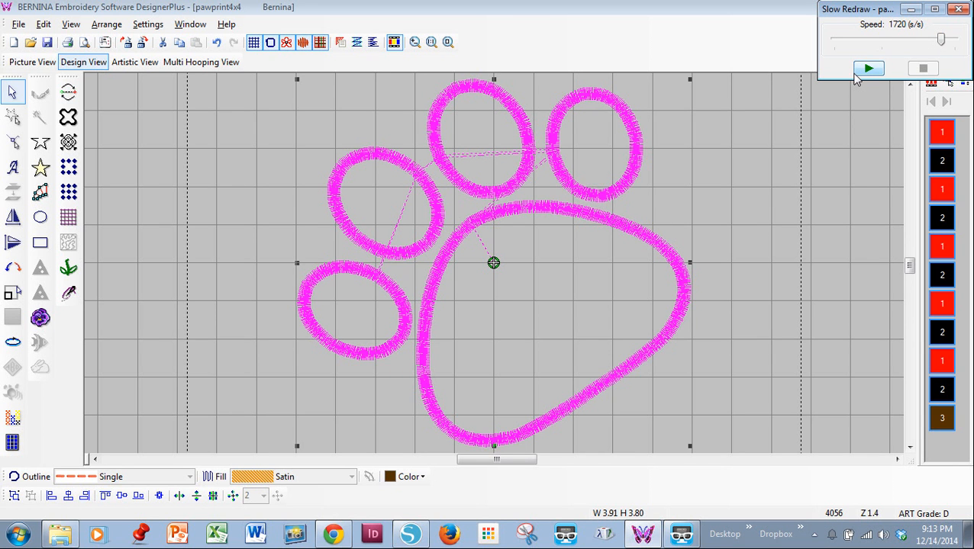
left_click(959, 9)
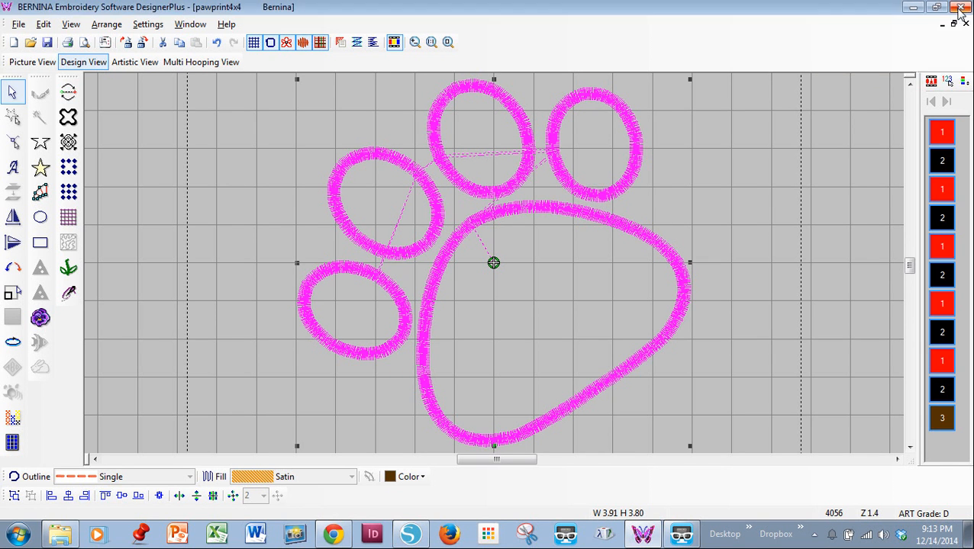
Step: Delete the first four black color 2 outlines, covering the large pad and three of the toes
left_click(942, 161)
right_click(943, 164)
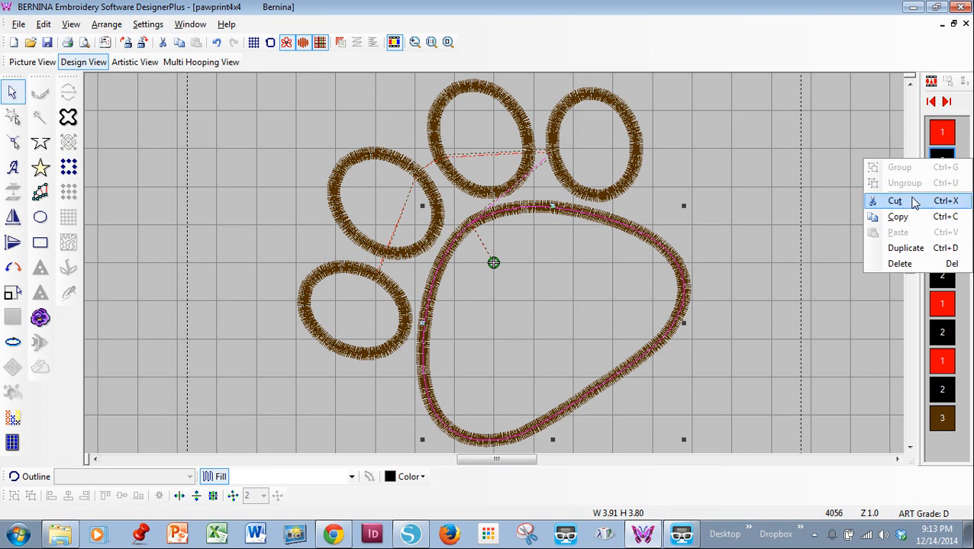
left_click(900, 264)
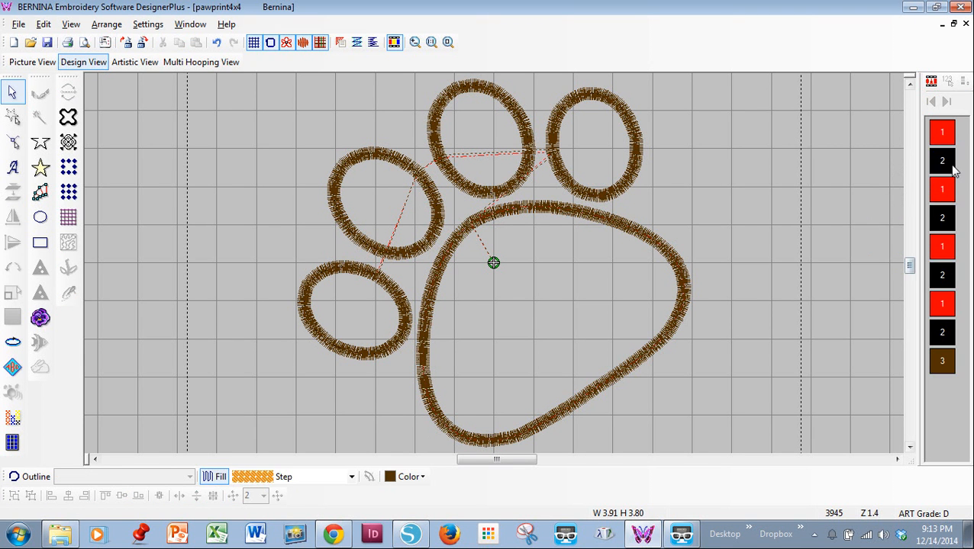
left_click(949, 164)
right_click(948, 166)
left_click(901, 268)
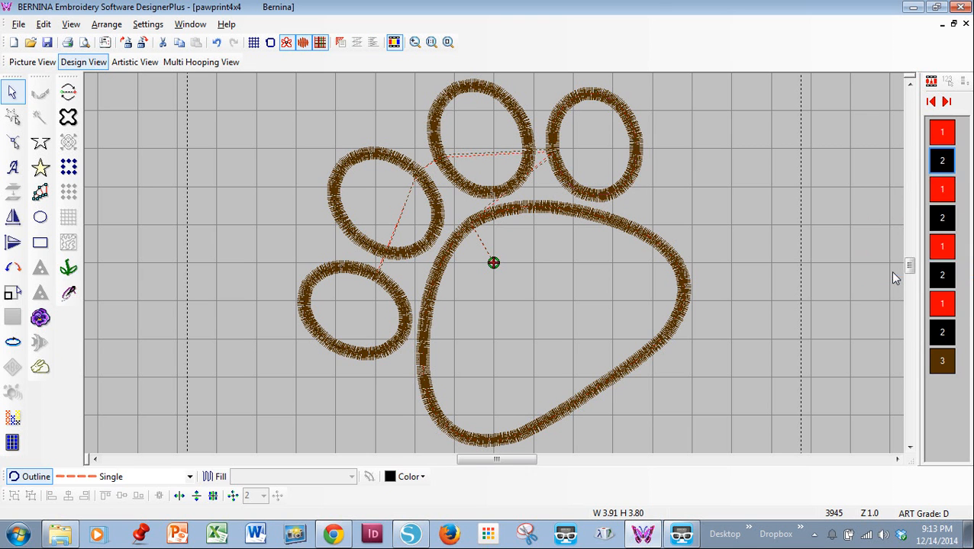
left_click(943, 161)
right_click(943, 164)
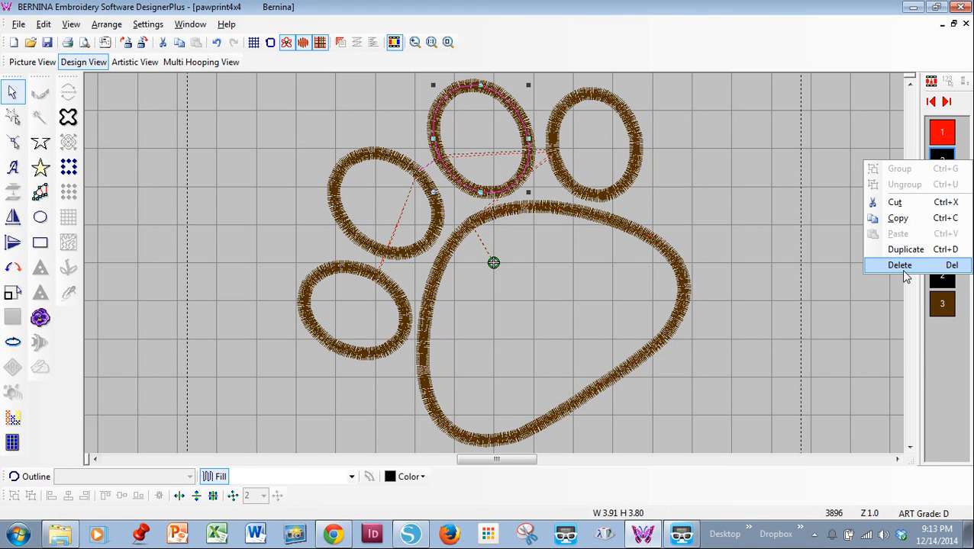
left_click(900, 265)
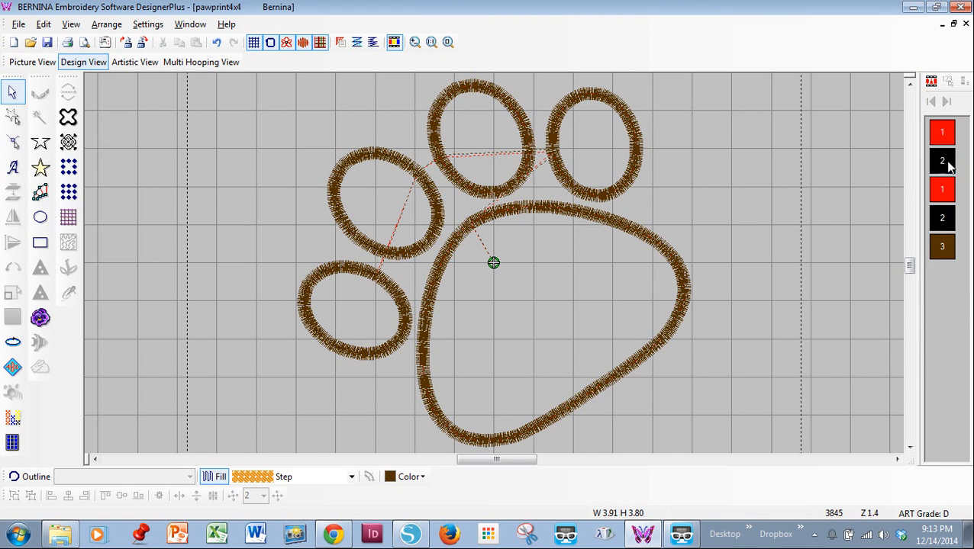
left_click(948, 164)
right_click(949, 166)
left_click(901, 266)
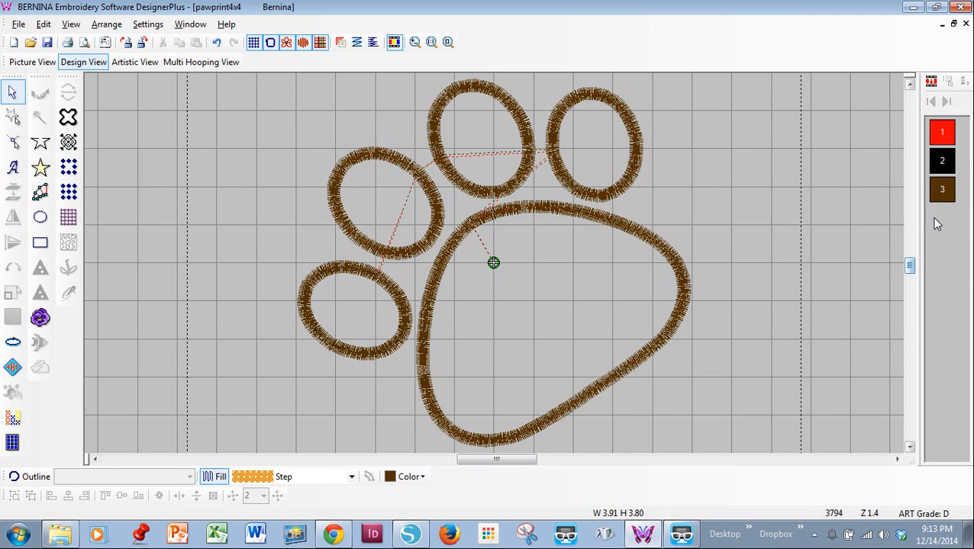
Step: Group all of the red color 1 outlines of the paw print
left_click(946, 135)
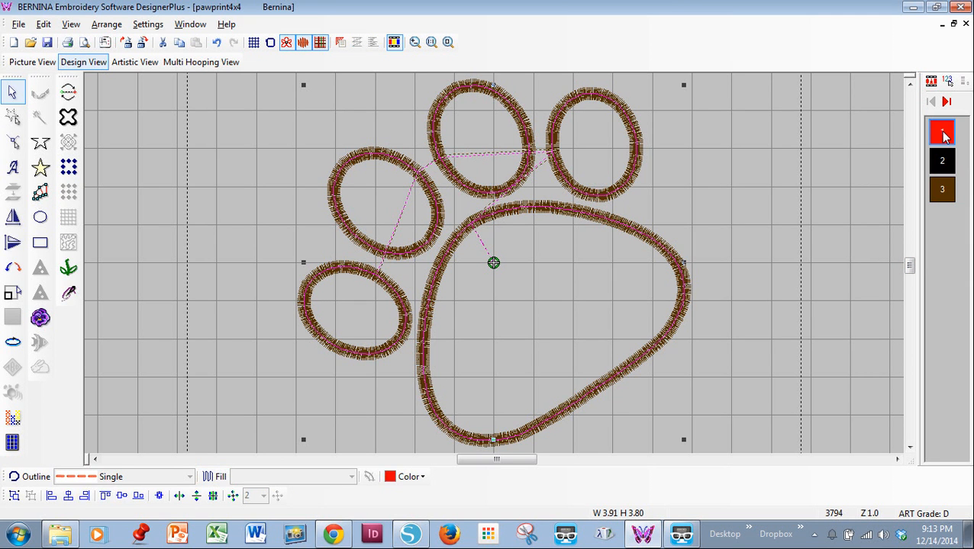
right_click(947, 135)
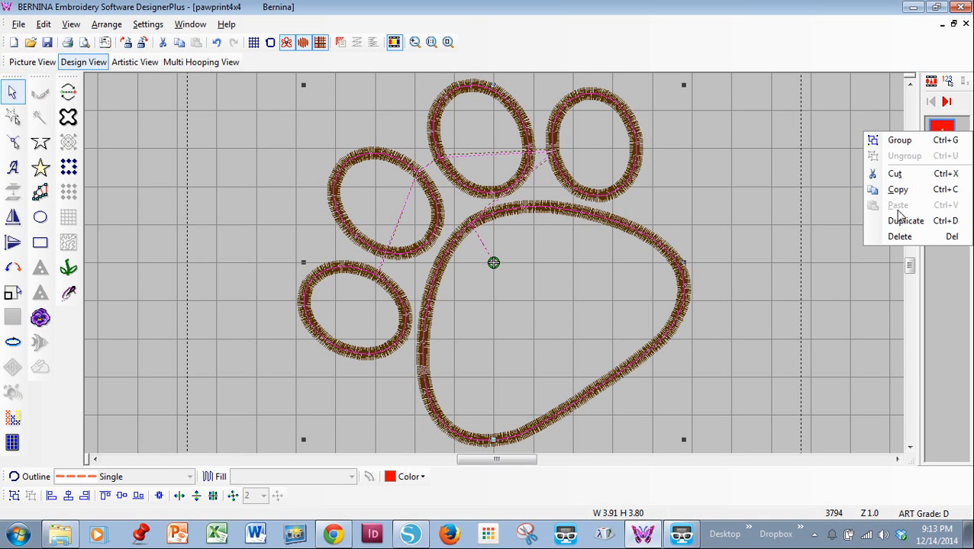
left_click(899, 141)
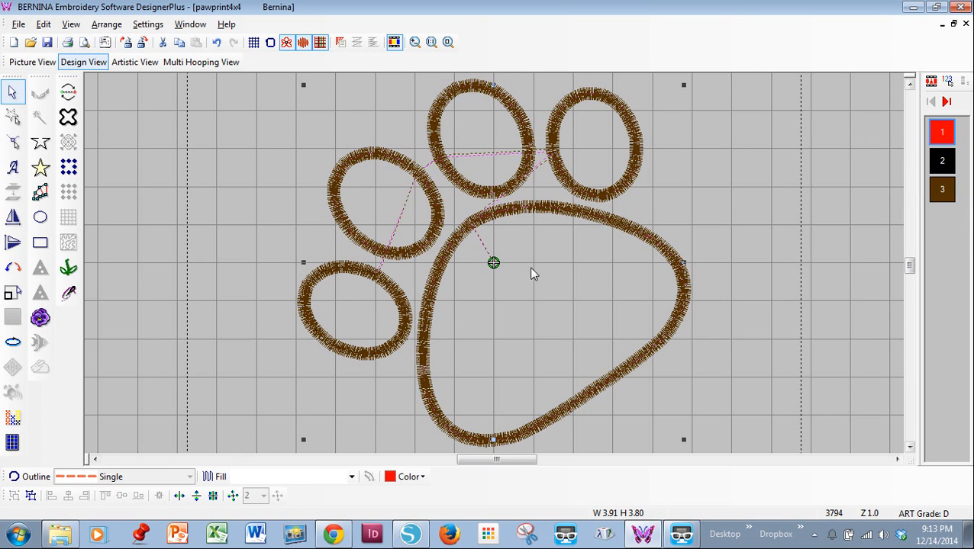
Step: Pull the brown satin border off the large pad and delete it
left_click_drag(482, 220, 741, 131)
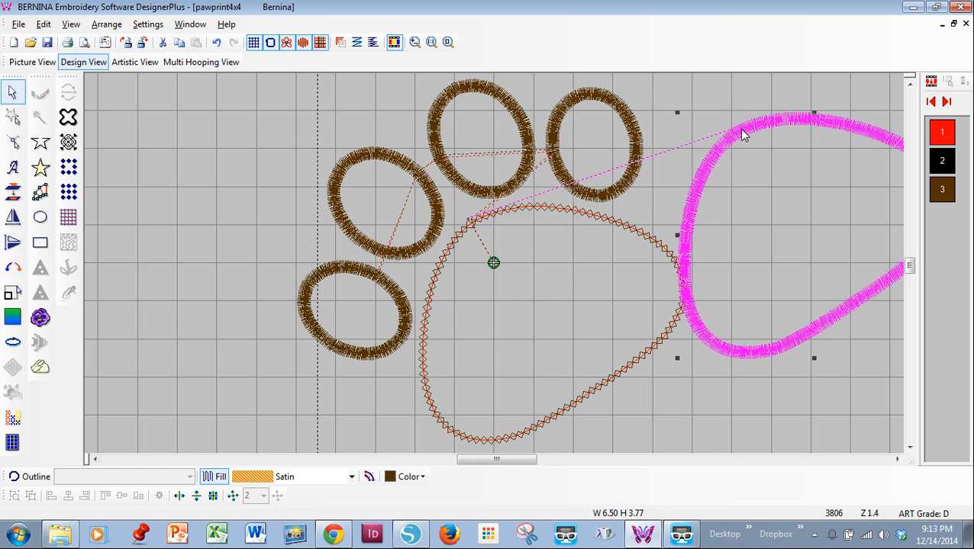
key("Delete")
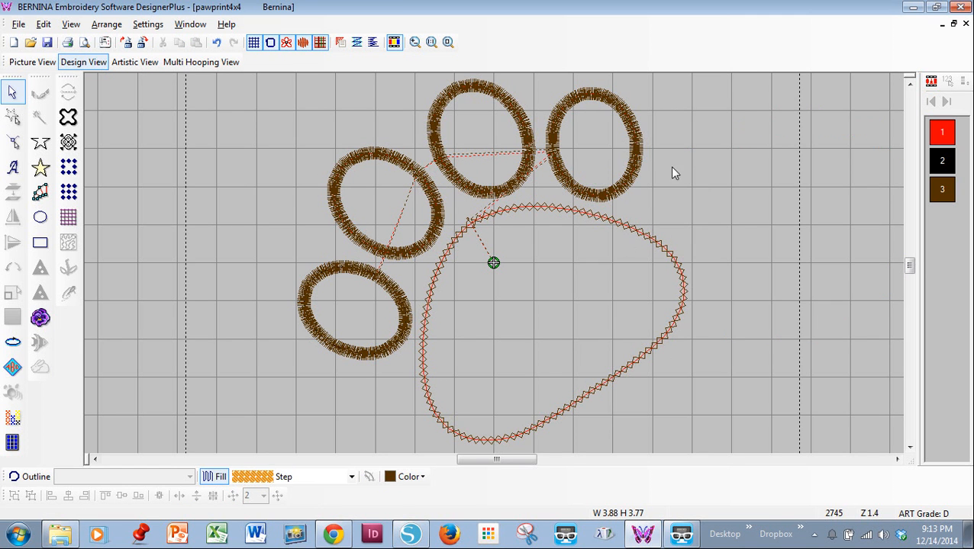
left_click(618, 228)
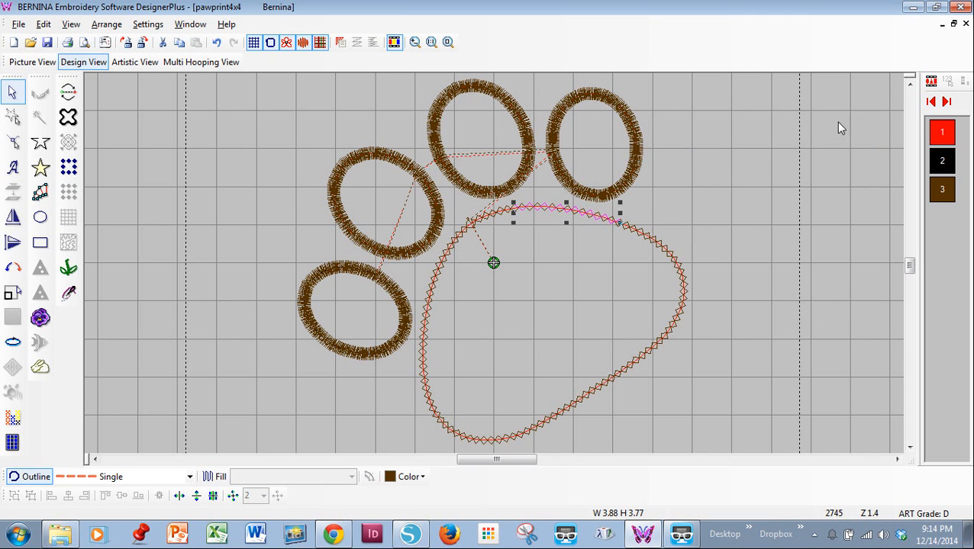
Step: Delete the remaining brown color 3 stitching and the last black color 2 outline, keeping only the red outlines
left_click(940, 168)
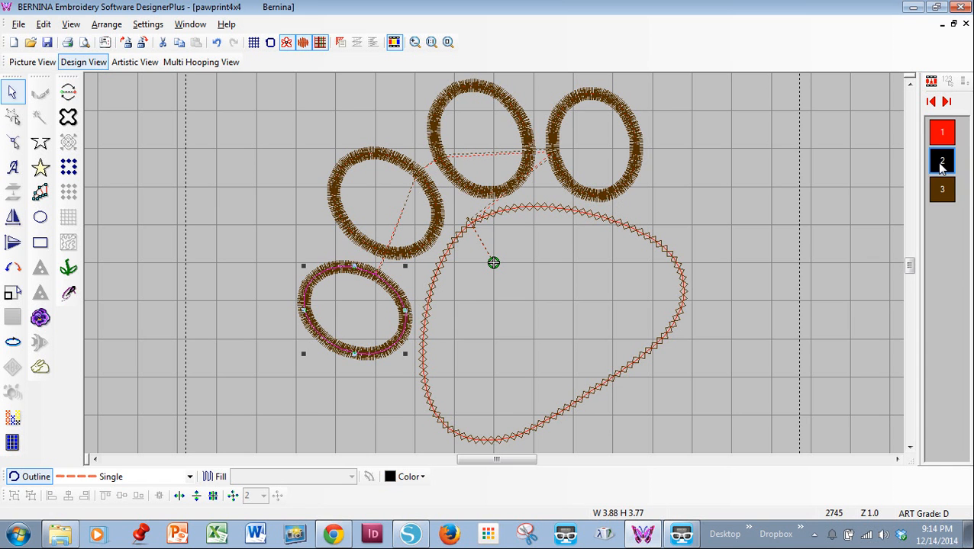
right_click(941, 168)
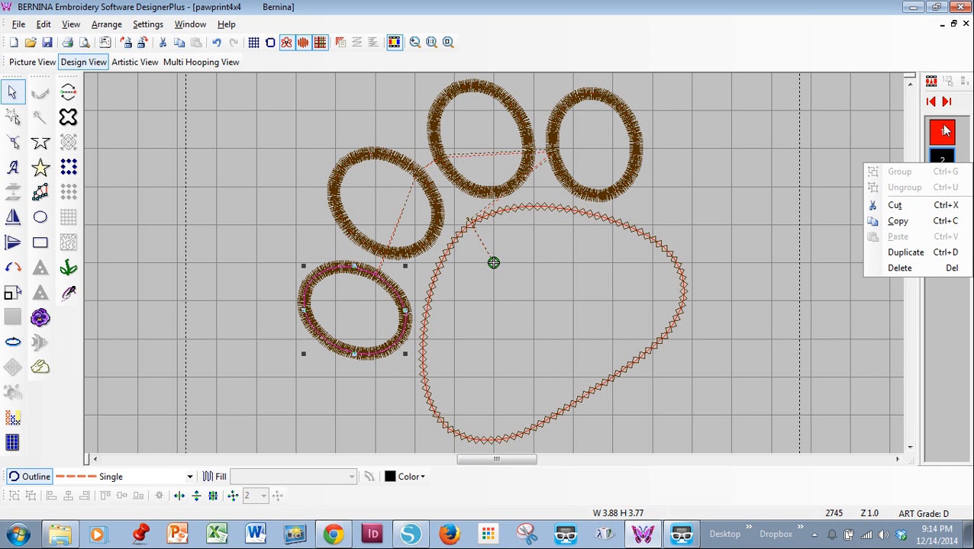
left_click(945, 132)
right_click(945, 186)
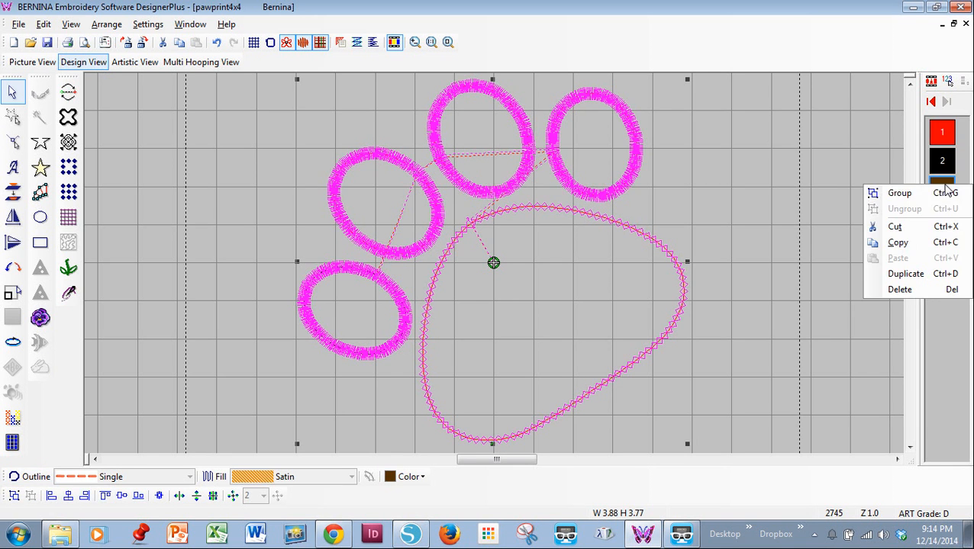
left_click(900, 193)
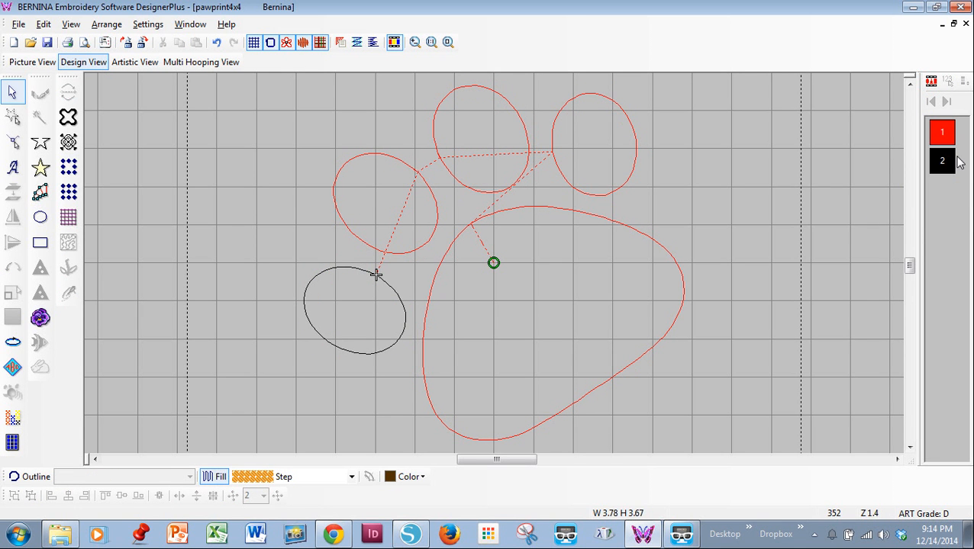
left_click(940, 161)
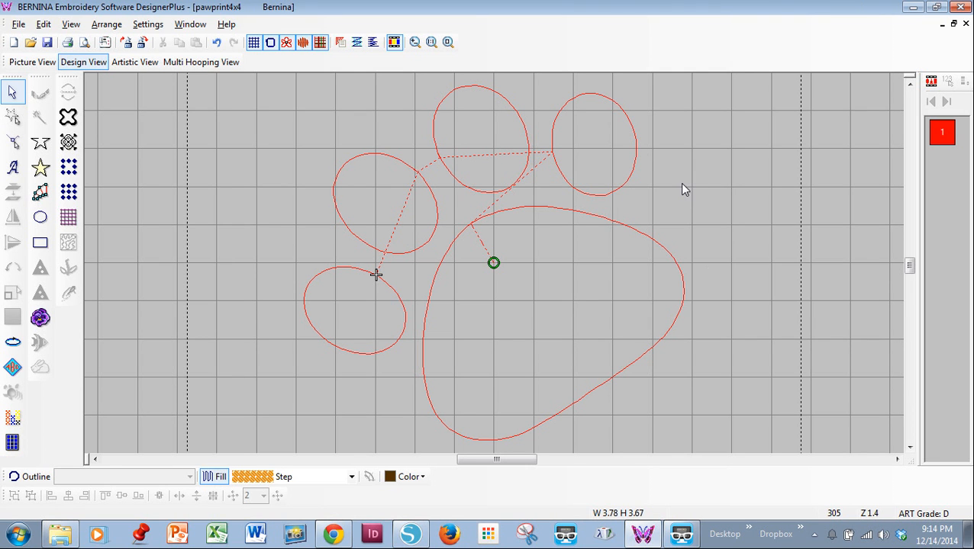
Step: Set up printing of the whole design to doPDF 8 with artistic view and appliqué patterns at 100% of actual size
left_click(15, 24)
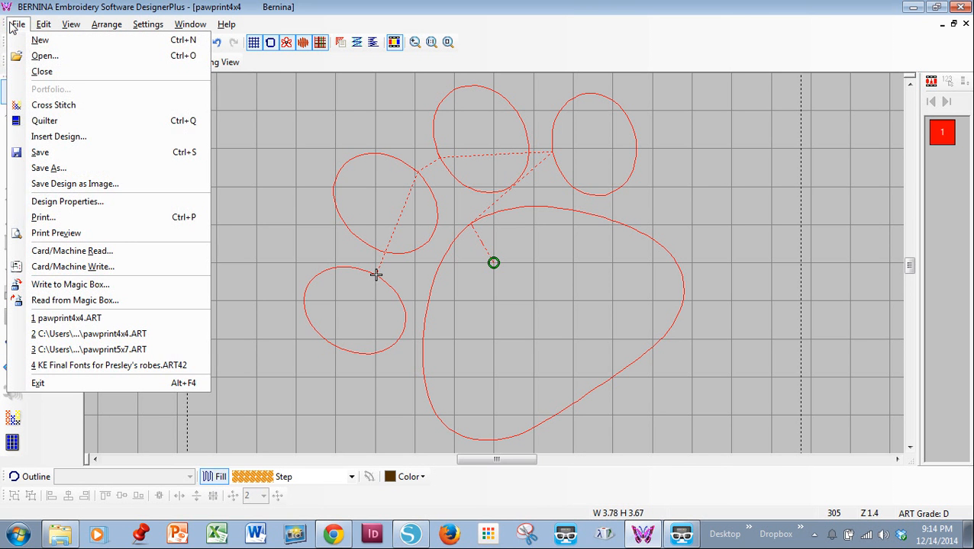
left_click(47, 220)
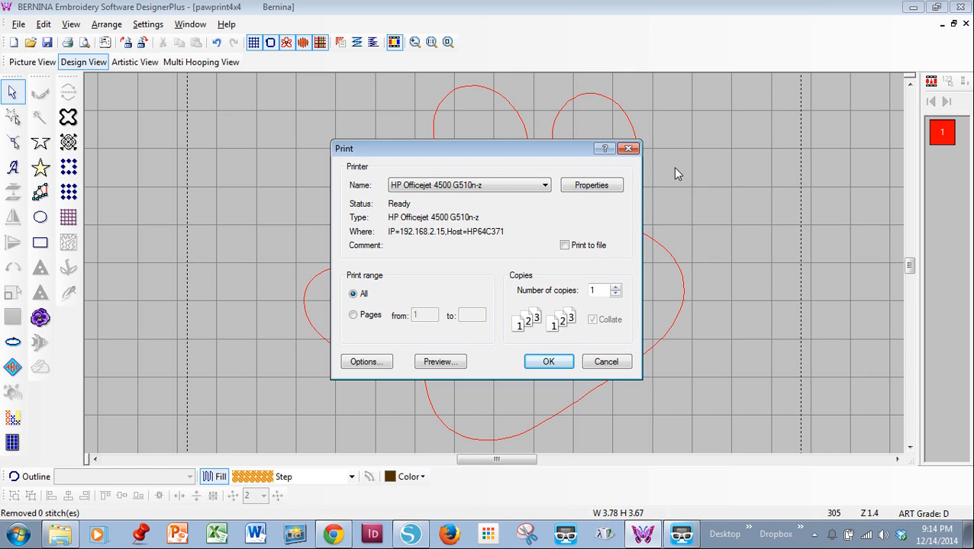
left_click(497, 188)
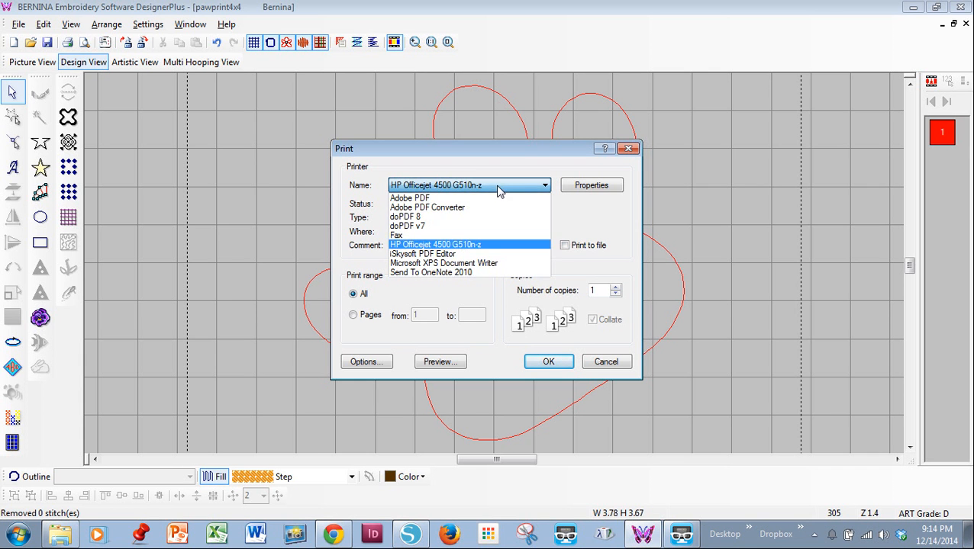
left_click(412, 219)
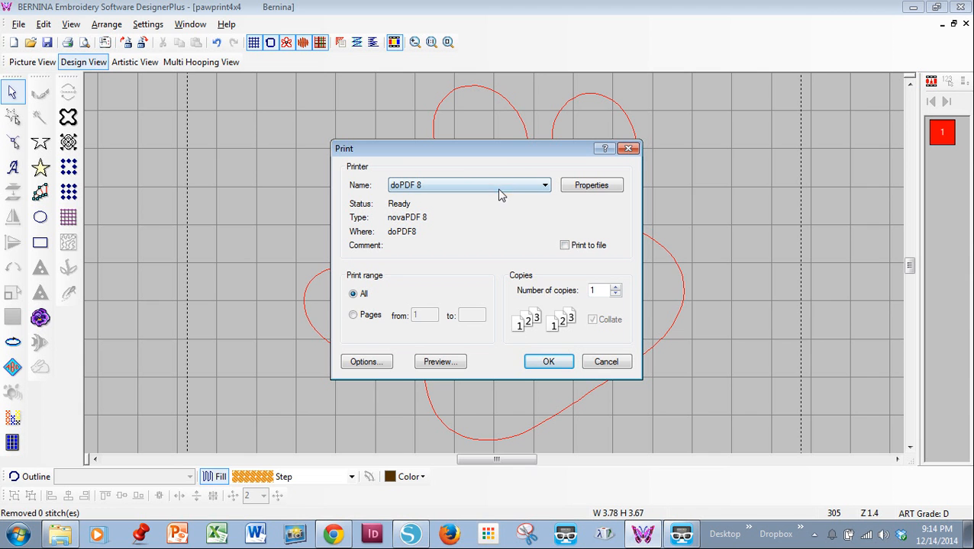
left_click(370, 362)
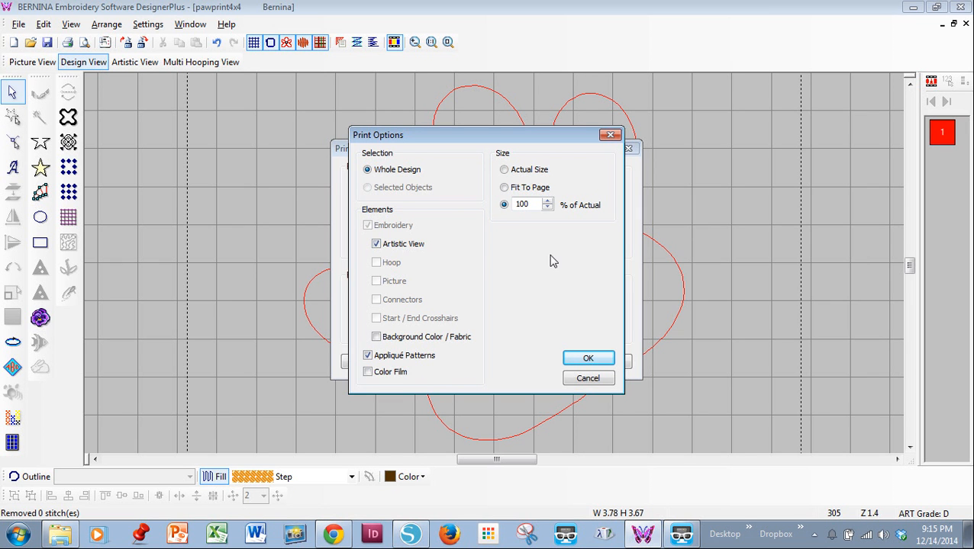
left_click(589, 360)
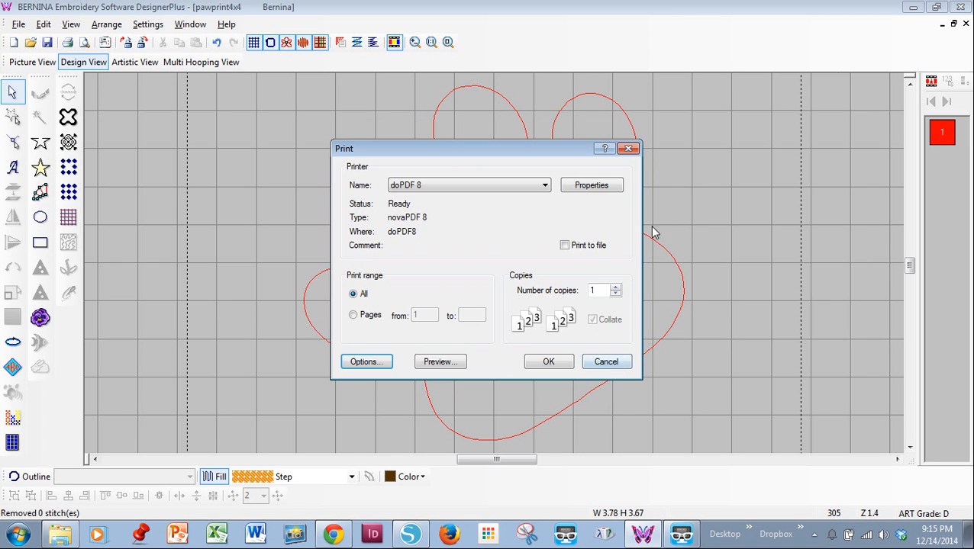
Step: Preview the page and print it to a PDF named pawprint4x4 in the Silhouette Classes folder
left_click(440, 364)
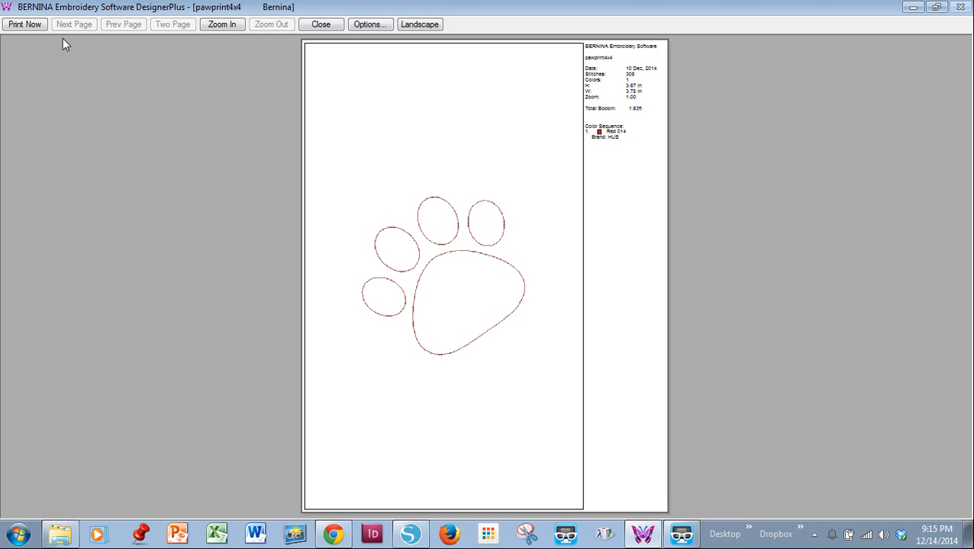
left_click(24, 25)
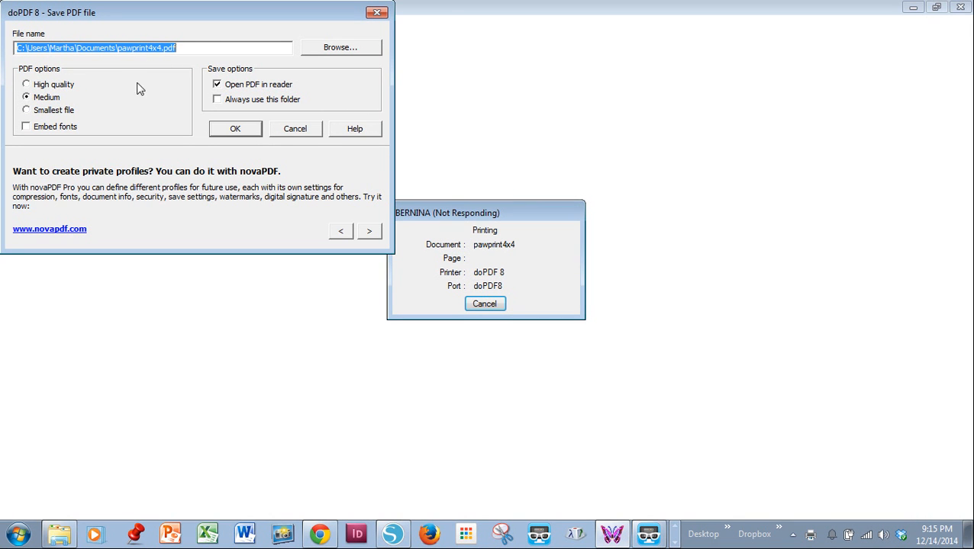
left_click(316, 49)
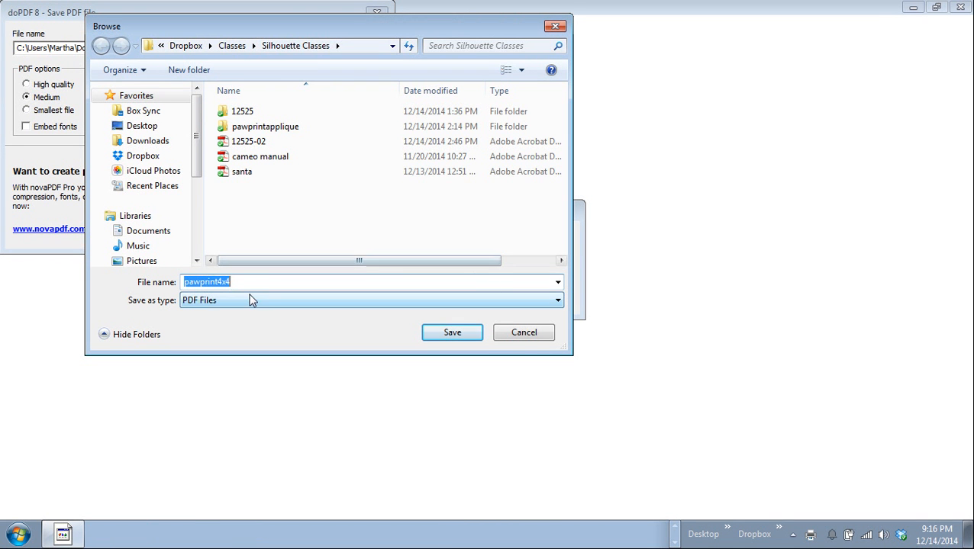
left_click(454, 333)
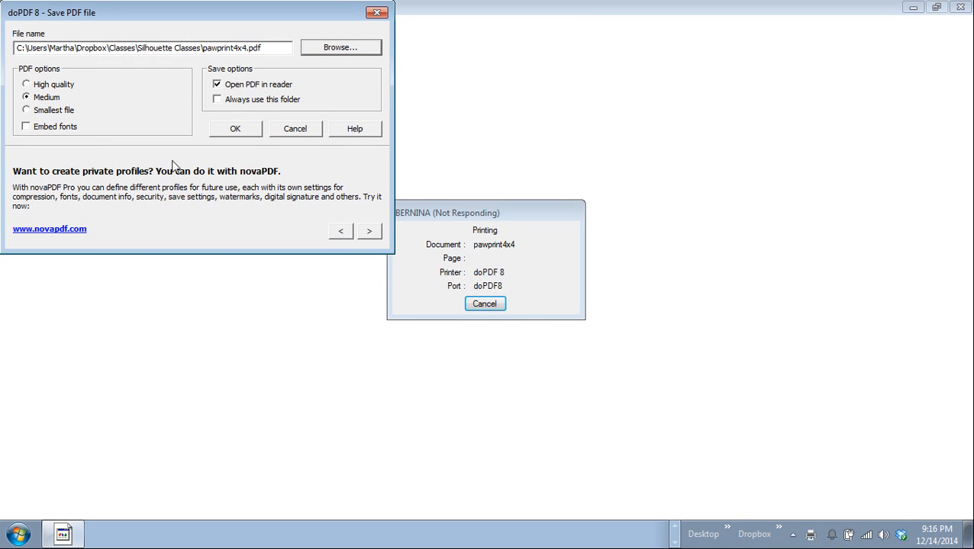
left_click(219, 129)
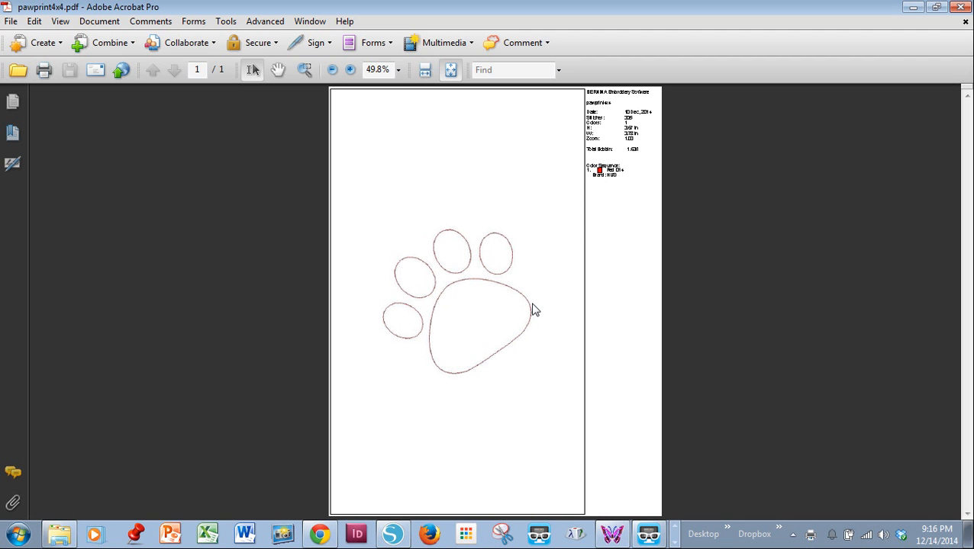
Step: Switch to Silhouette Studio and import the pawprint4x4 PDF from the Silhouette Classes folder at 72dpi
left_click(395, 535)
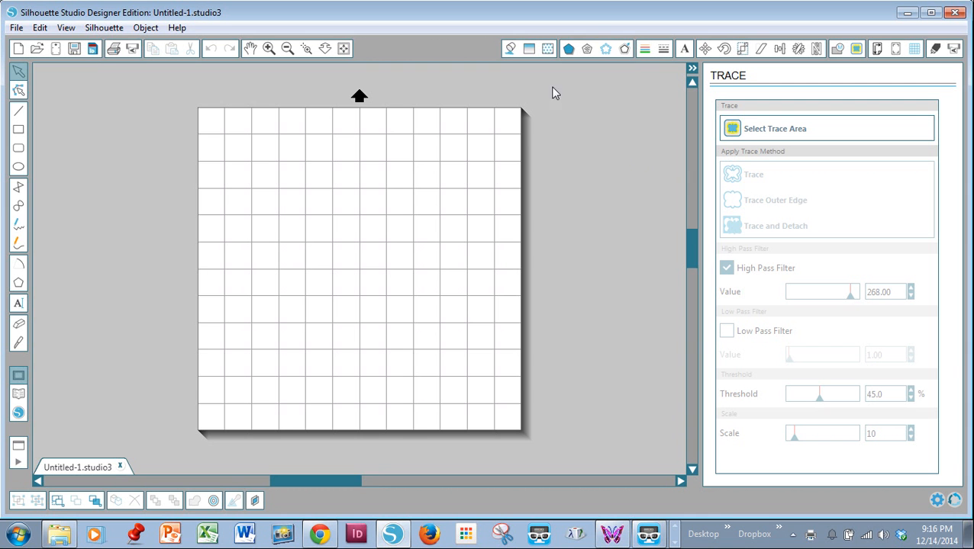
left_click(16, 29)
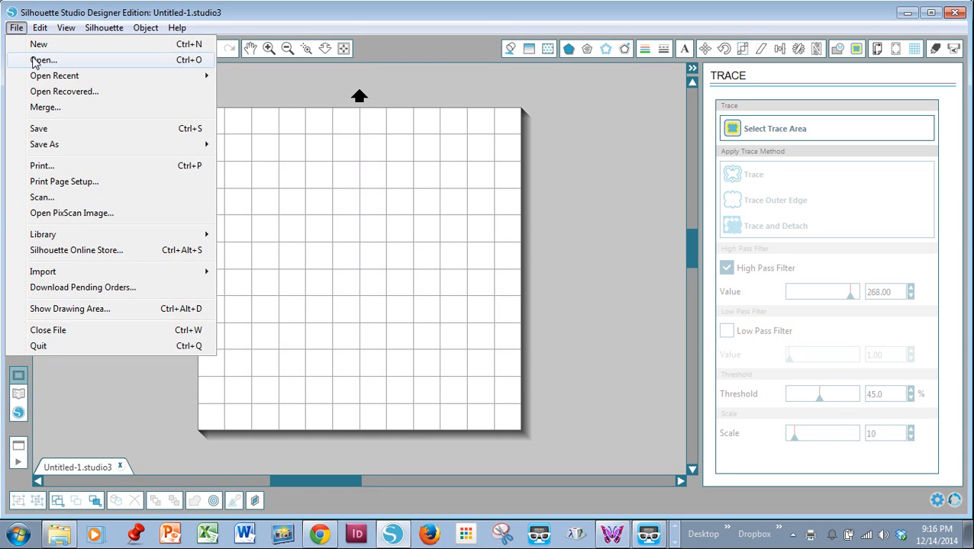
left_click(36, 61)
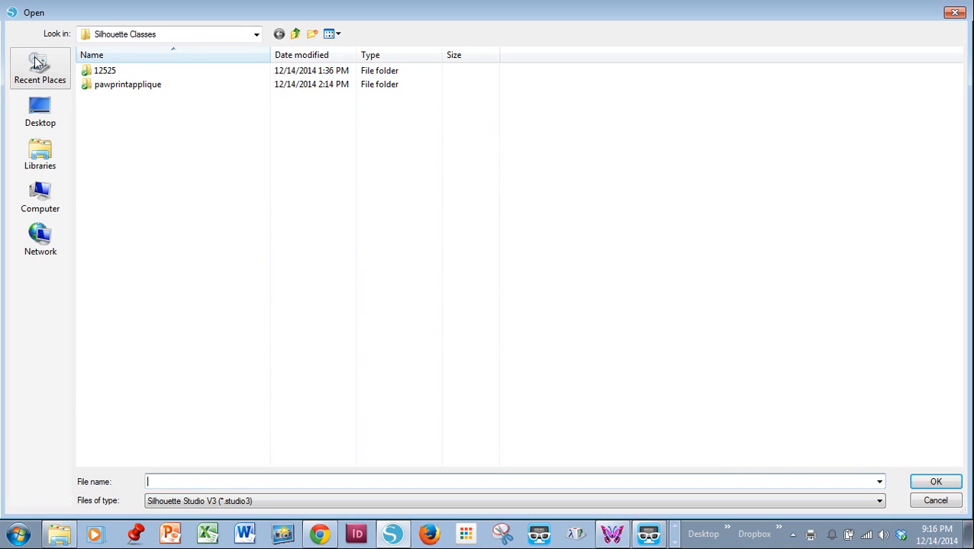
left_click(345, 501)
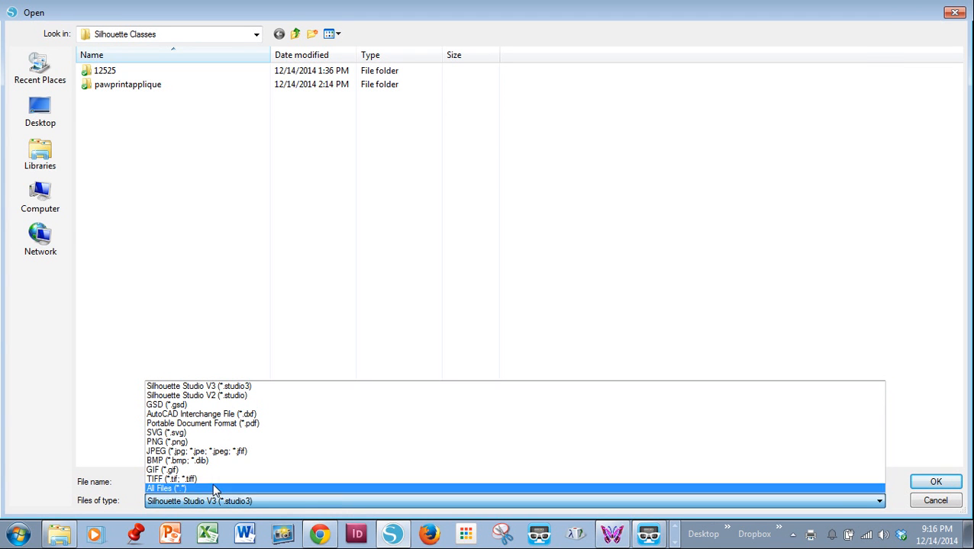
left_click(206, 425)
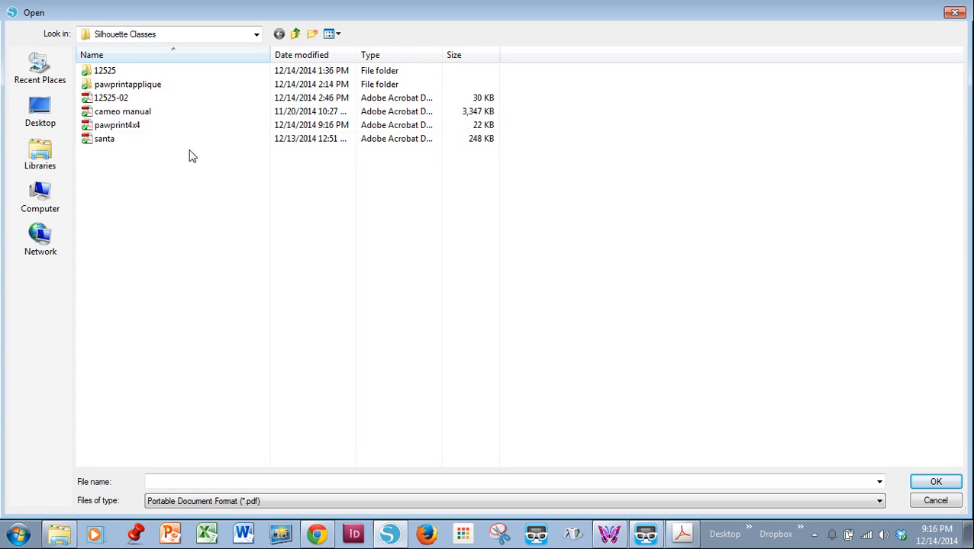
left_click(135, 131)
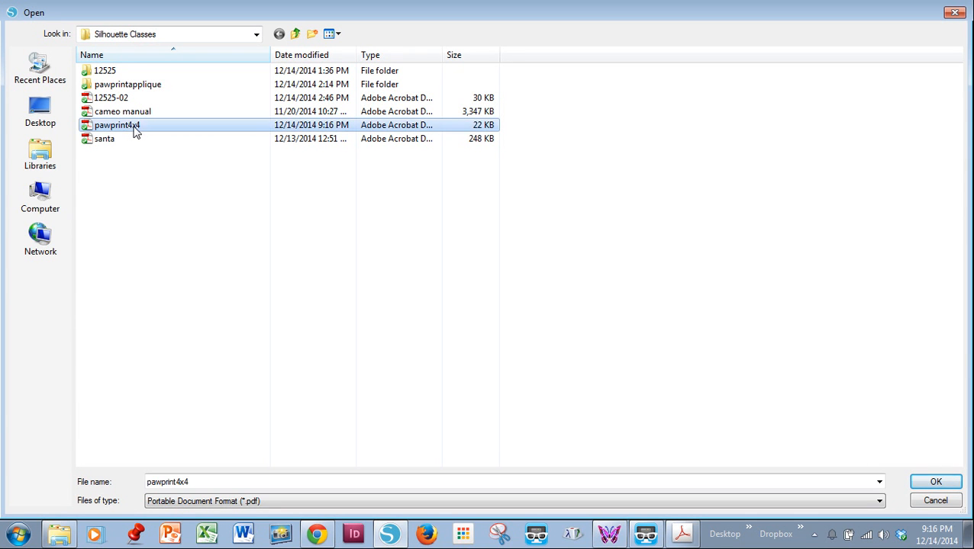
left_click(935, 482)
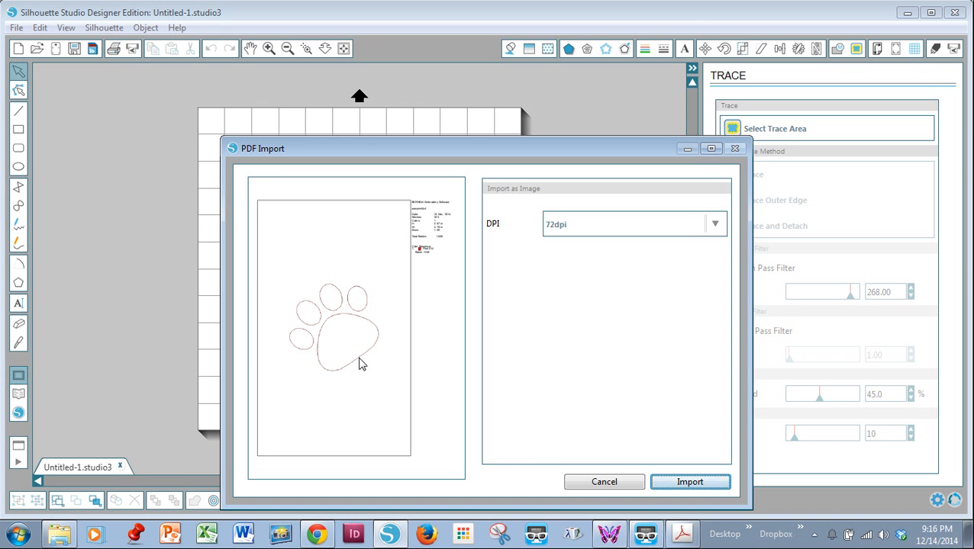
left_click(678, 485)
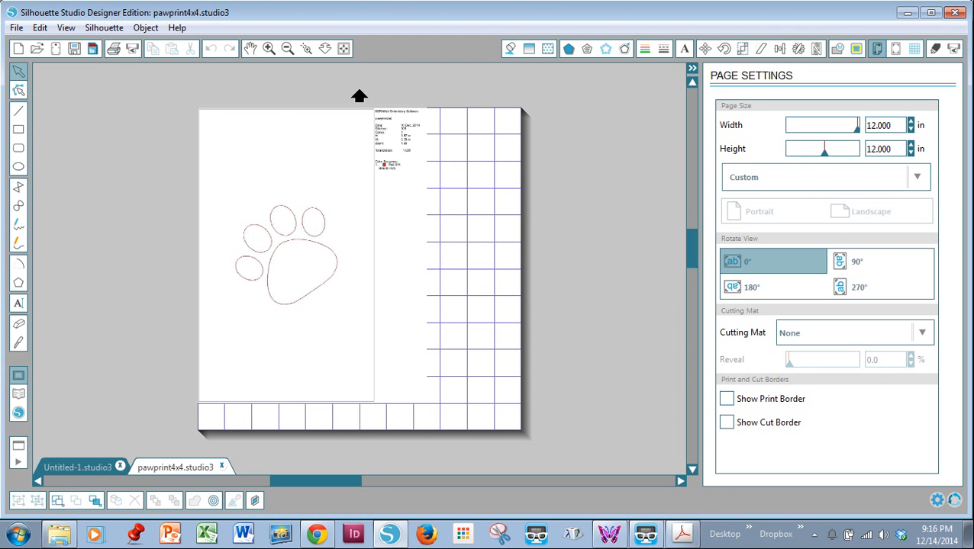
Step: Trace the outer edge of the paw print within a trace area about 4.7 in wide and 5.5 in high
left_click(855, 48)
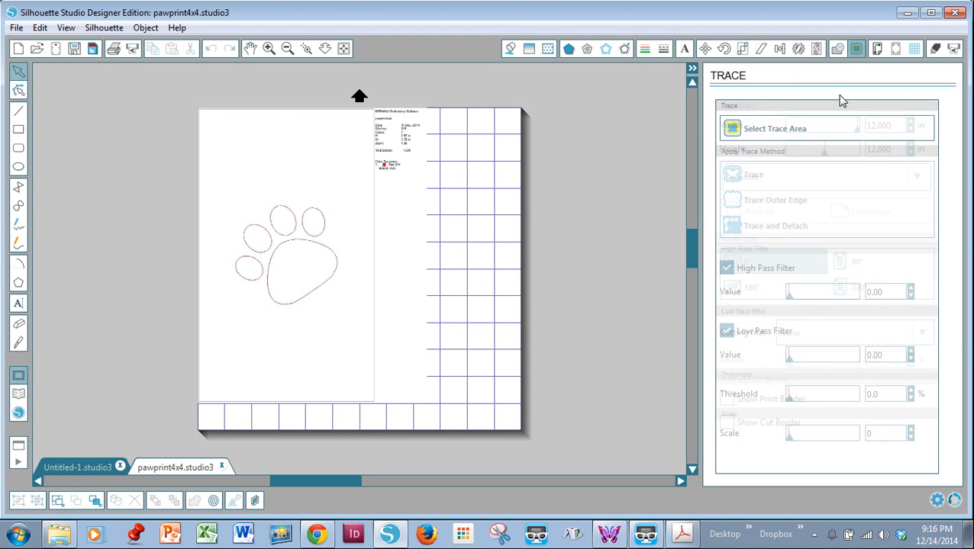
left_click(732, 130)
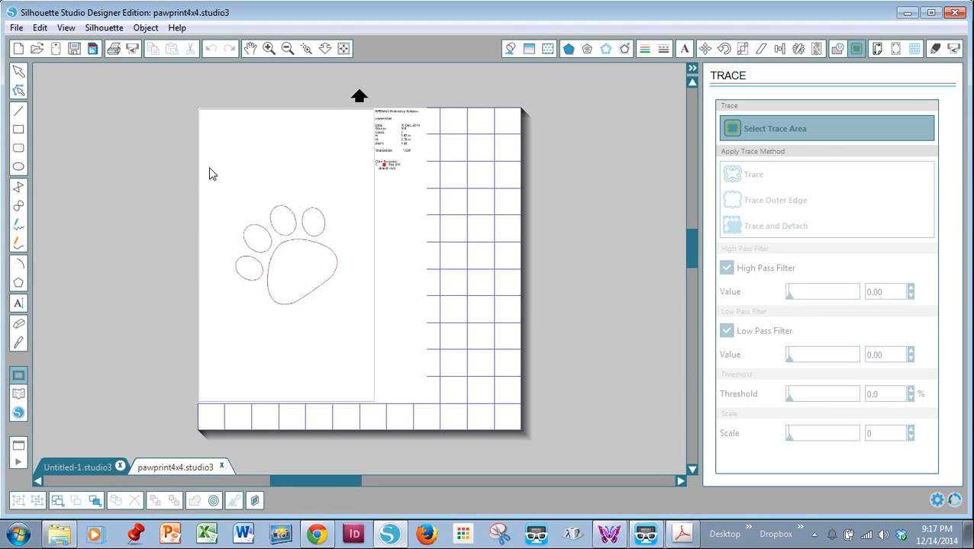
mouse_move(220, 181)
left_mouse_down()
mouse_move(267, 286)
mouse_move(350, 335)
left_mouse_up()
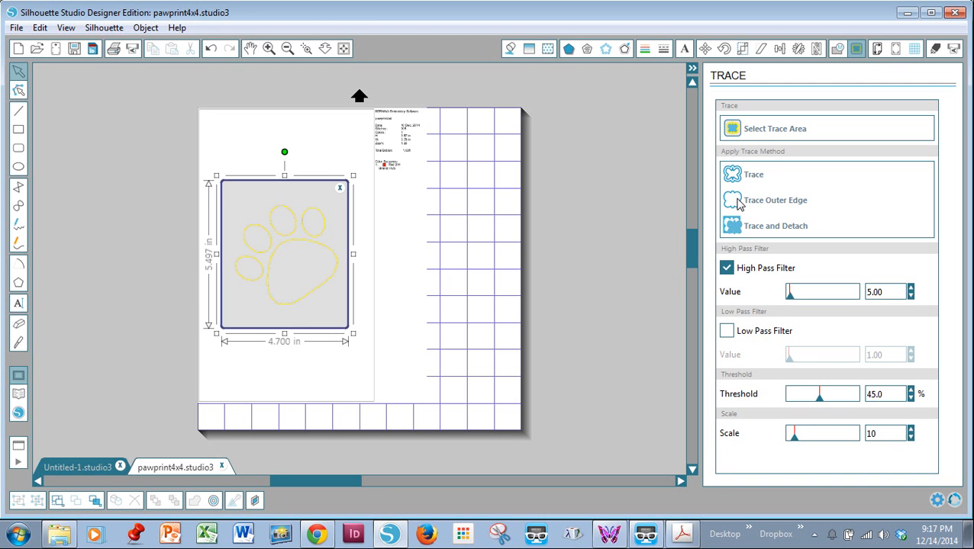
left_click(738, 203)
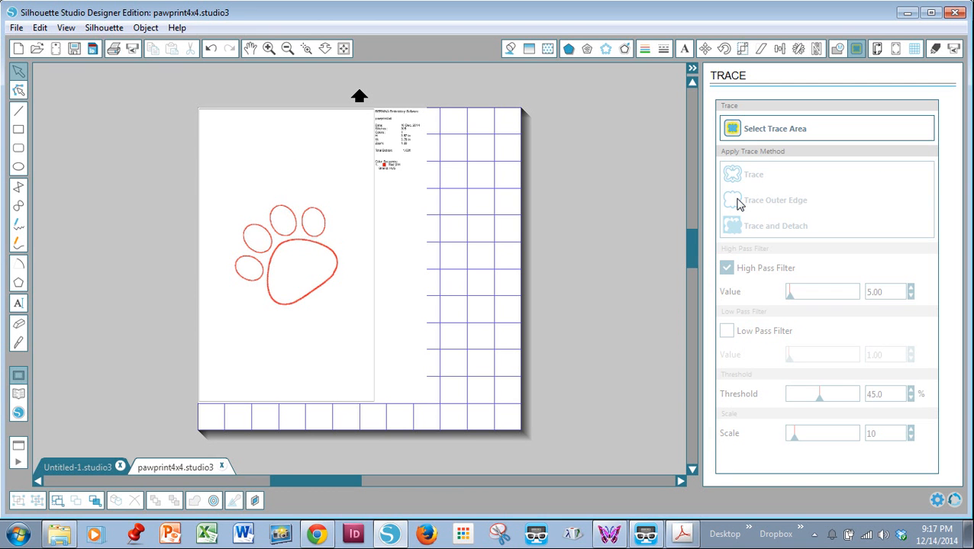
Step: Pull the imported image away from the trace and delete it, and move the traced paw print to the page's upper-left corner
left_click_drag(354, 178, 632, 186)
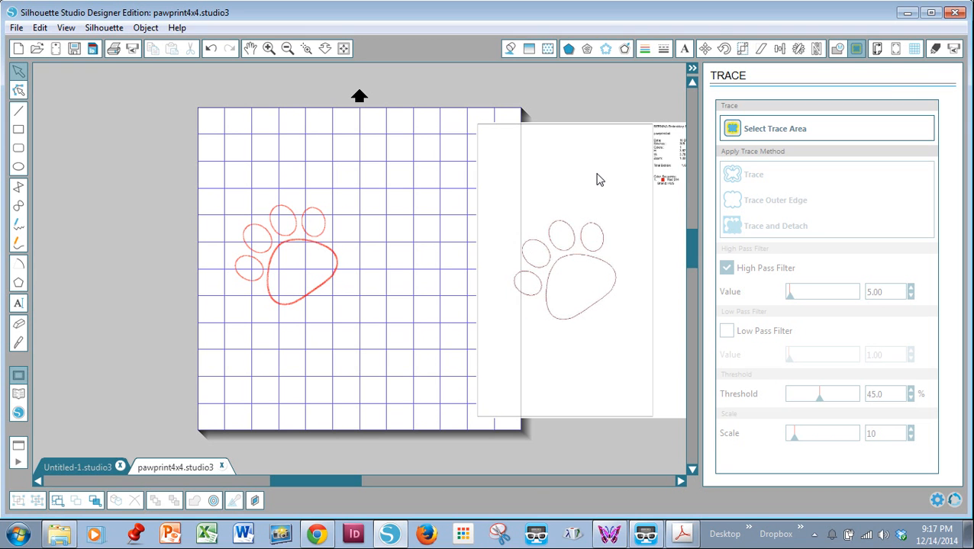
left_click(599, 180)
key("Delete")
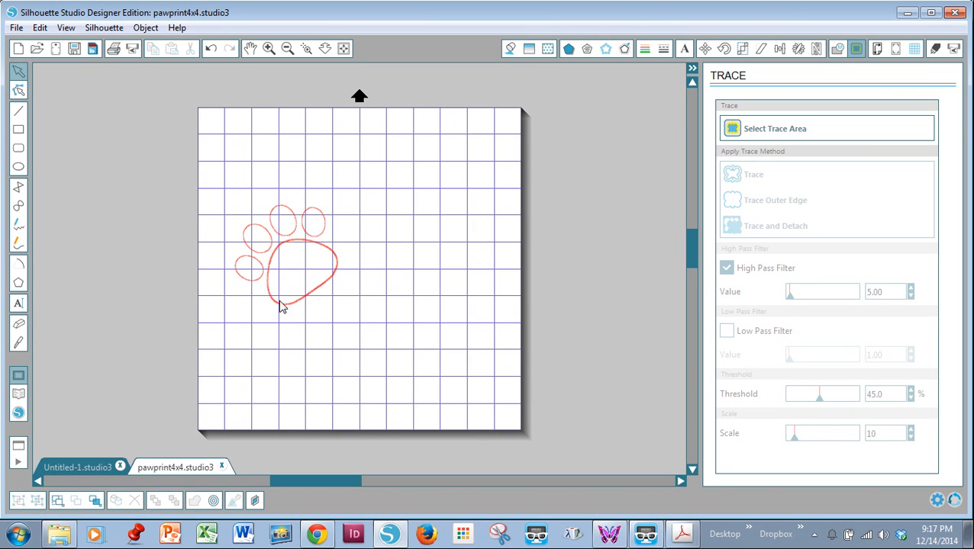
left_click_drag(293, 243, 277, 160)
left_click(276, 160)
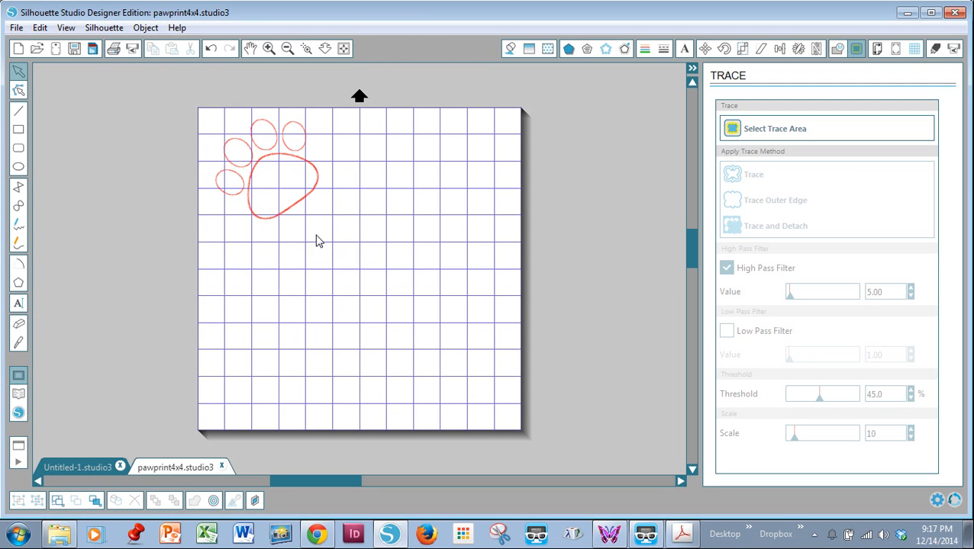
Step: In the blank Untitled-1 document, open the 12525 PDF from the 12525 folder for import
left_click(82, 468)
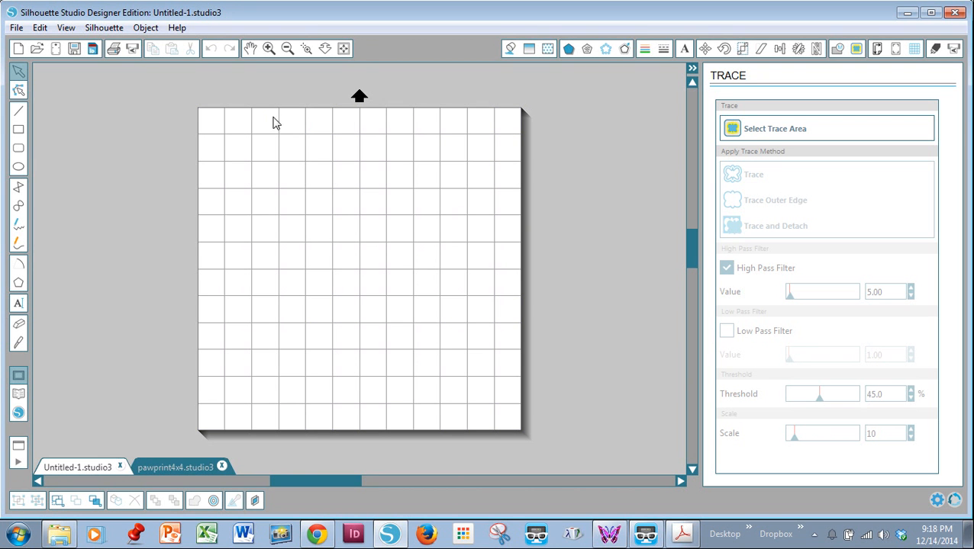
left_click(34, 48)
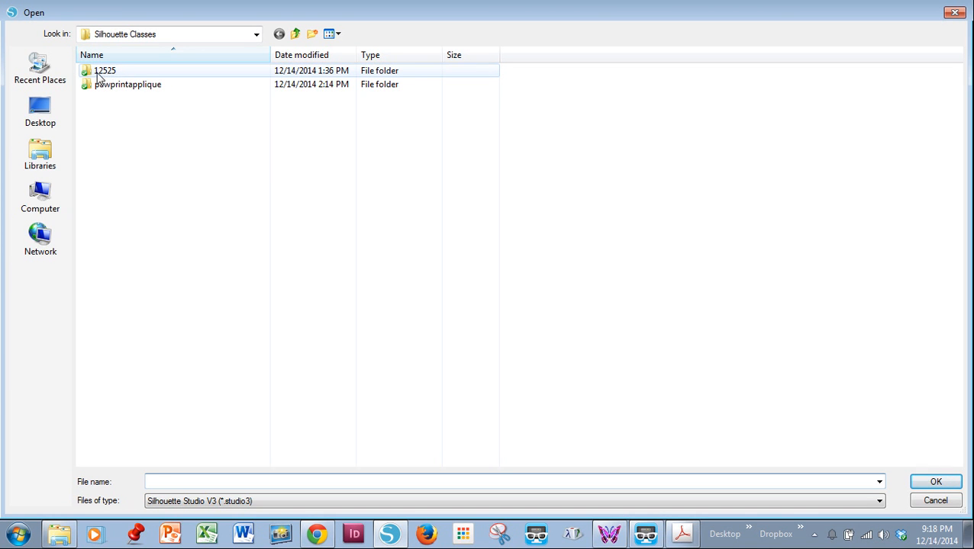
double_click(88, 71)
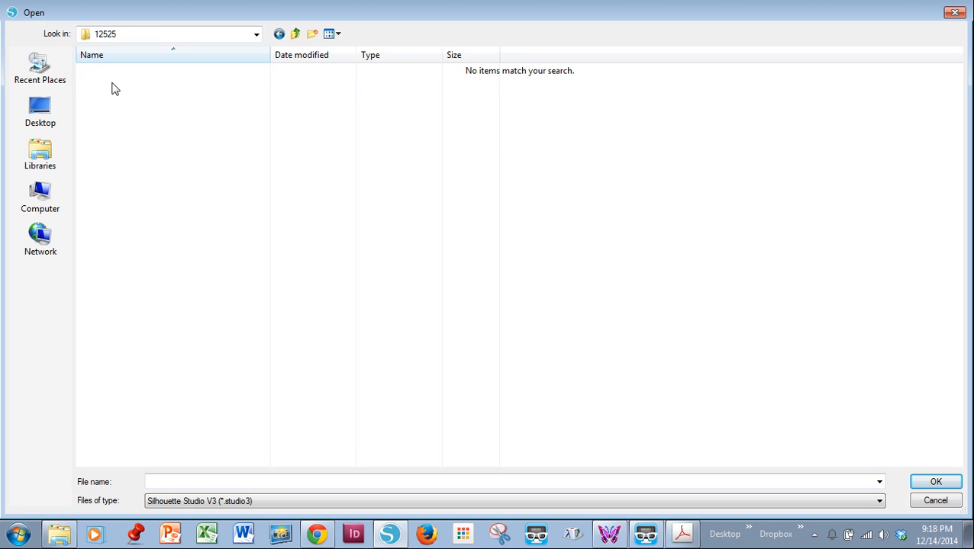
left_click(306, 501)
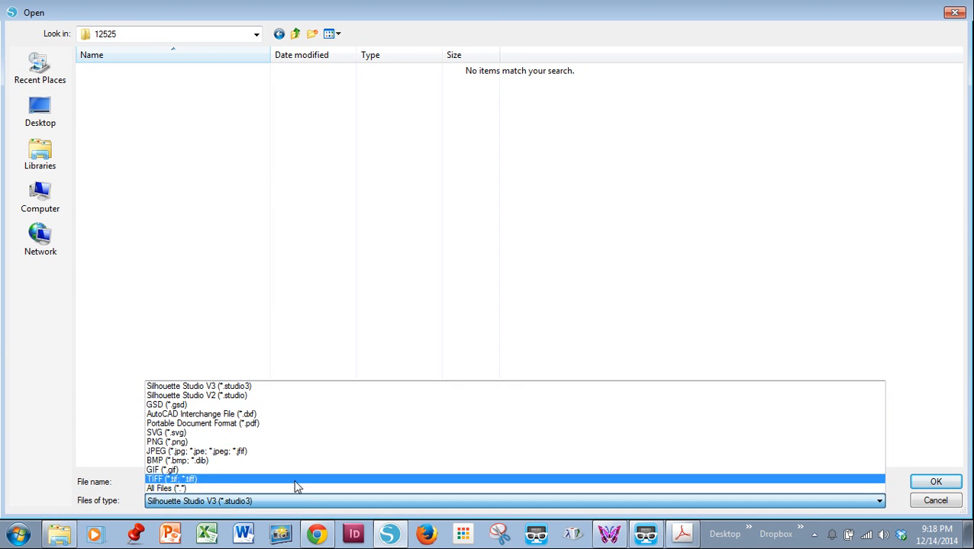
left_click(239, 424)
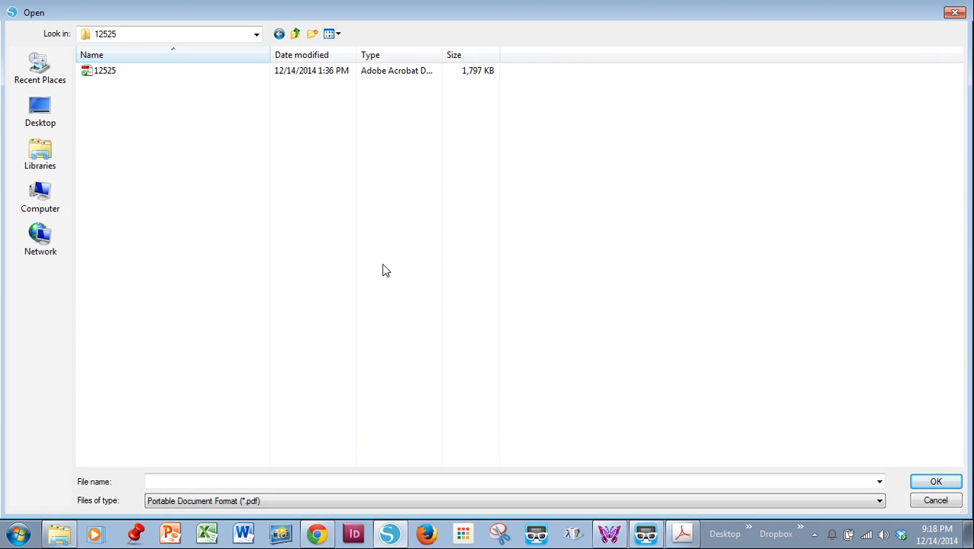
left_click(104, 76)
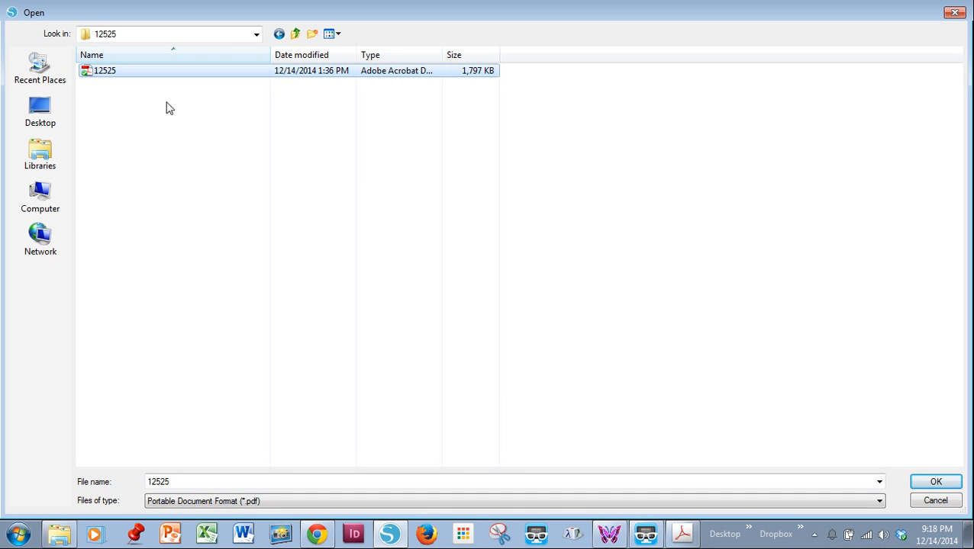
left_click(954, 486)
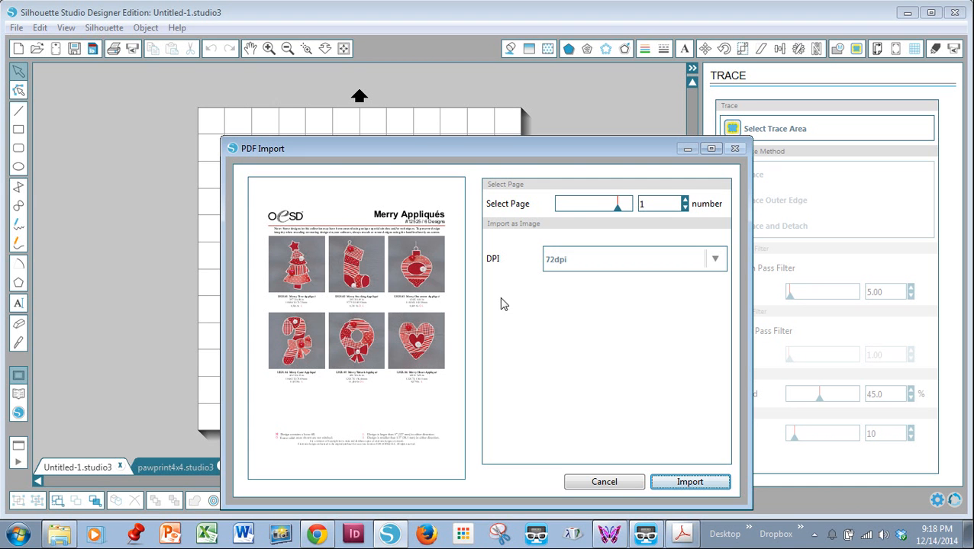
Step: Choose page 12 of the Merry Appliqués PDF, with the heart applique patterns, and import it at 72dpi
left_click(685, 202)
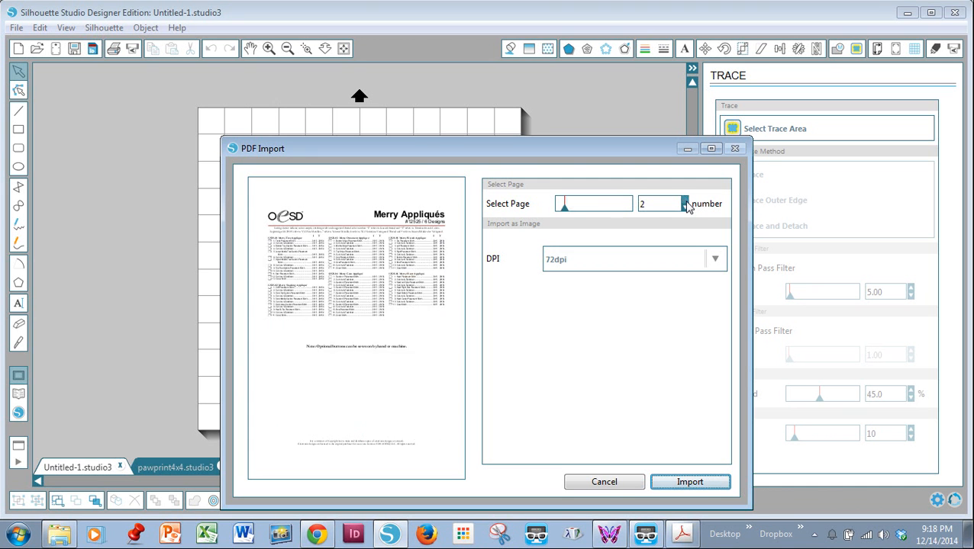
left_click(685, 202)
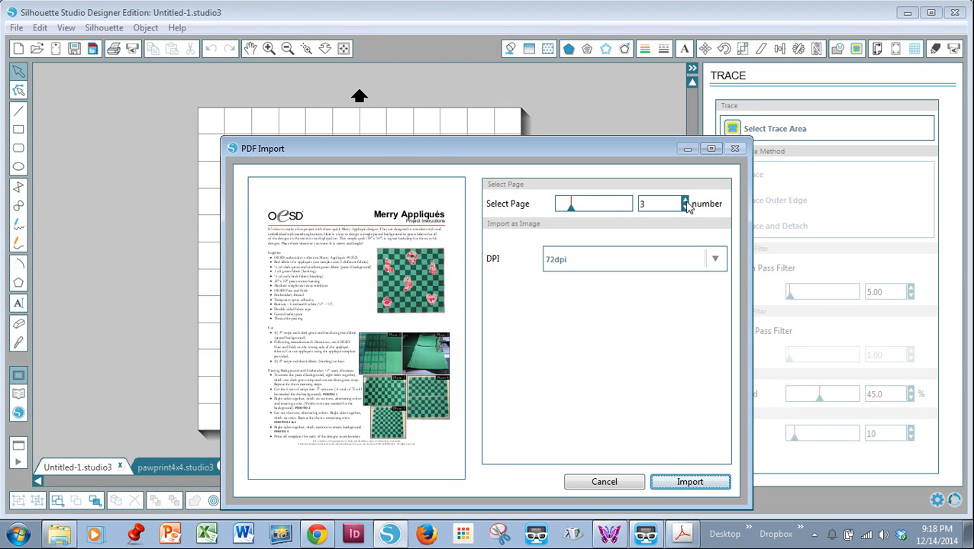
left_click(685, 202)
left_click(685, 202)
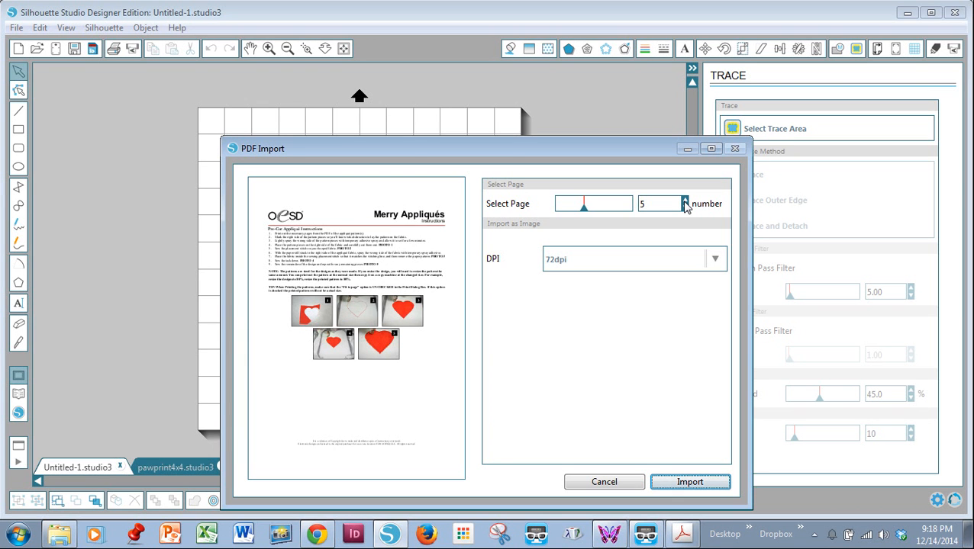
left_click(685, 202)
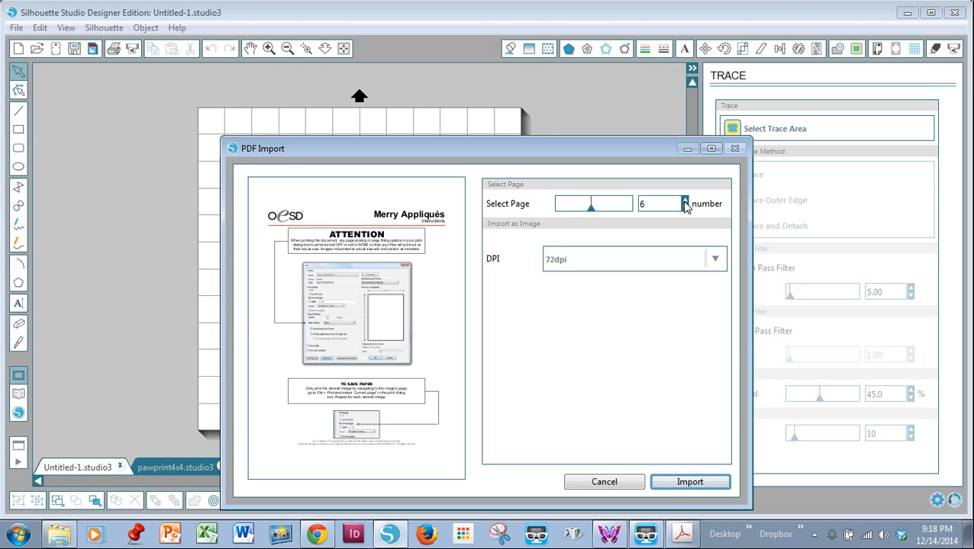
left_click(685, 202)
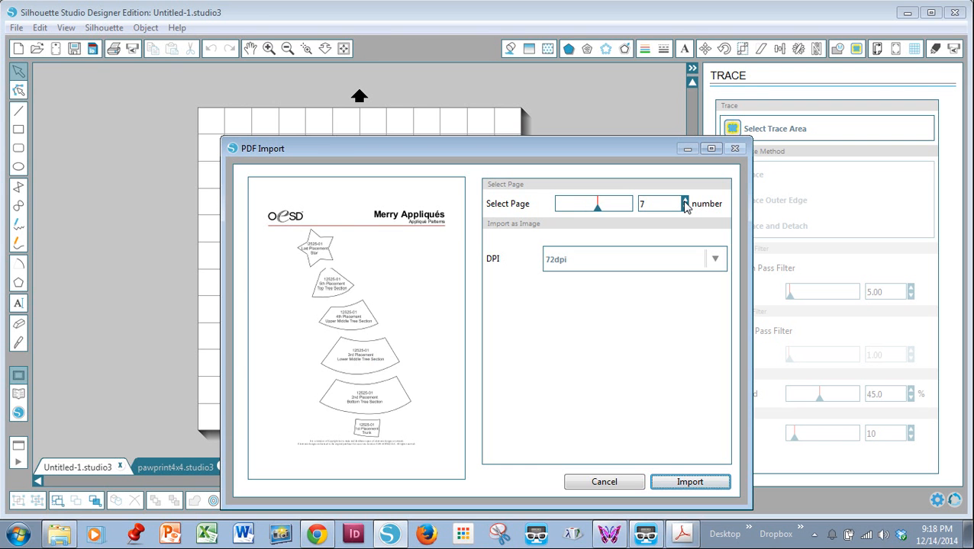
left_click(686, 203)
left_click(685, 202)
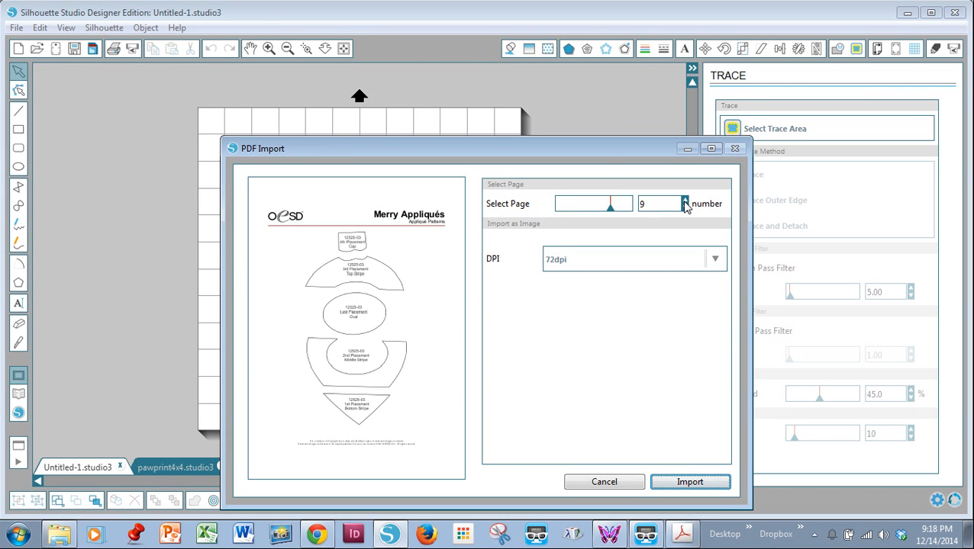
left_click(685, 202)
left_click(686, 202)
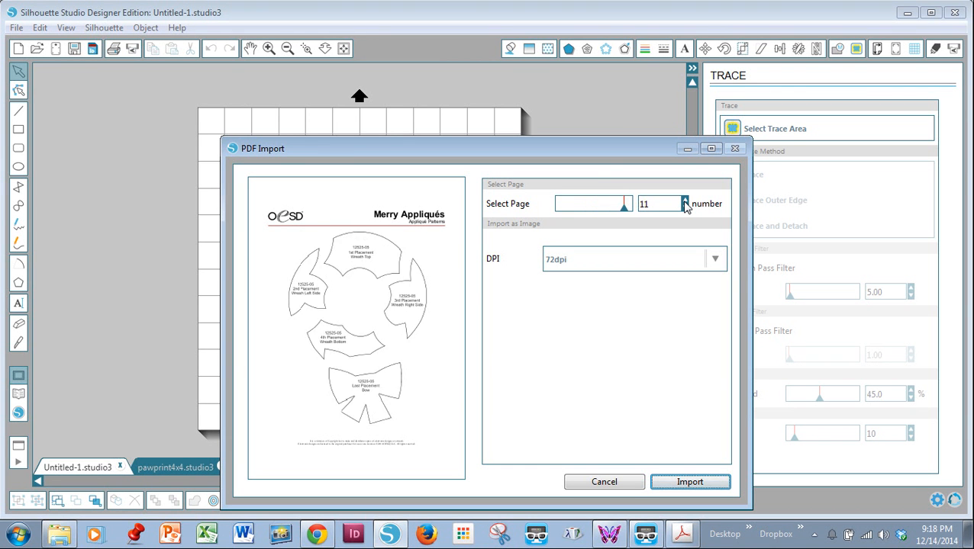
left_click(685, 202)
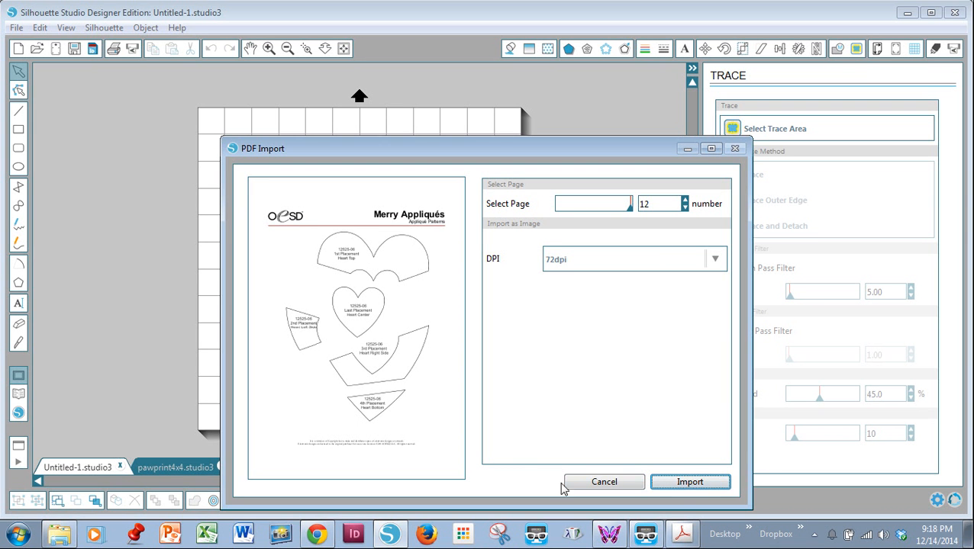
left_click(669, 483)
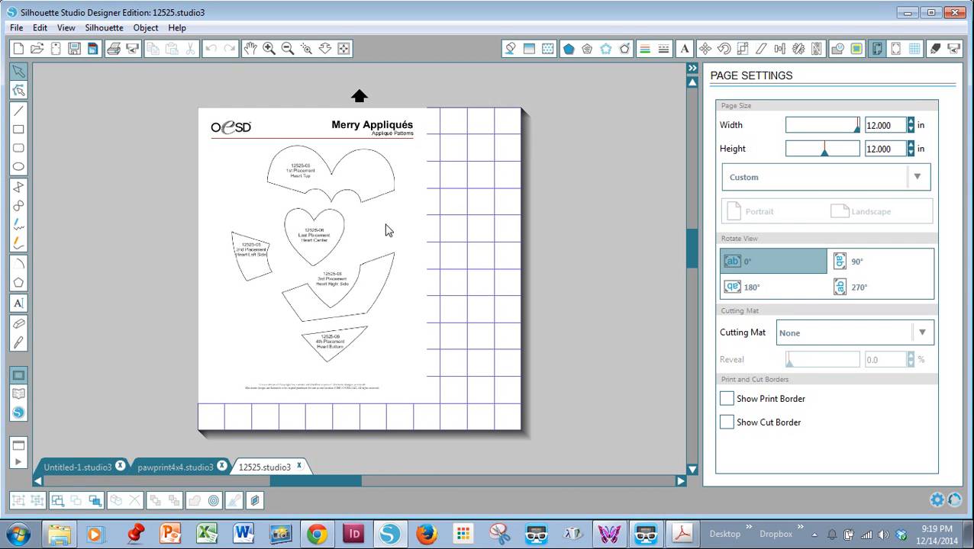
Step: Centre the imported pattern sheet on the page and trace the heart pieces' outer edges within an area about 8 in wide and 8.8 in high
left_click(857, 48)
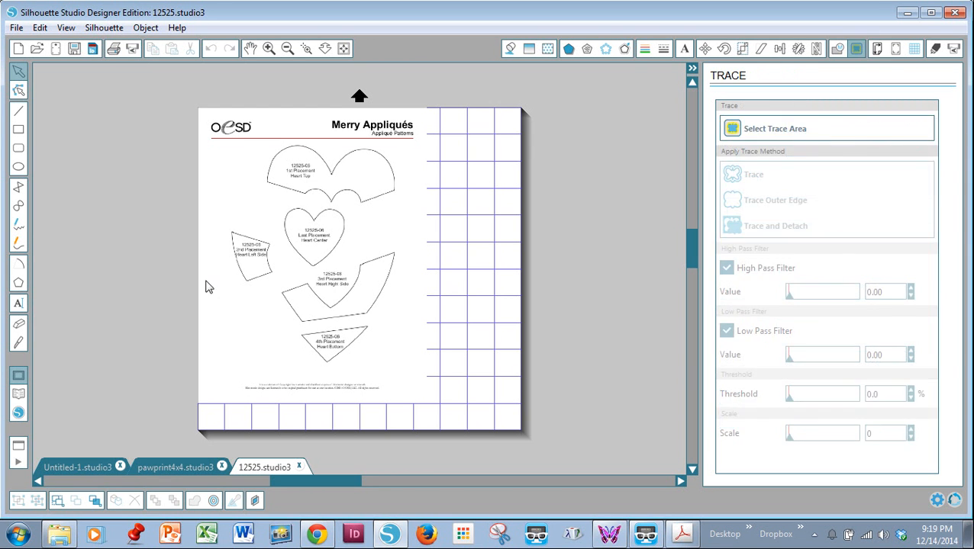
left_click(211, 153)
left_click_drag(210, 153, 256, 148)
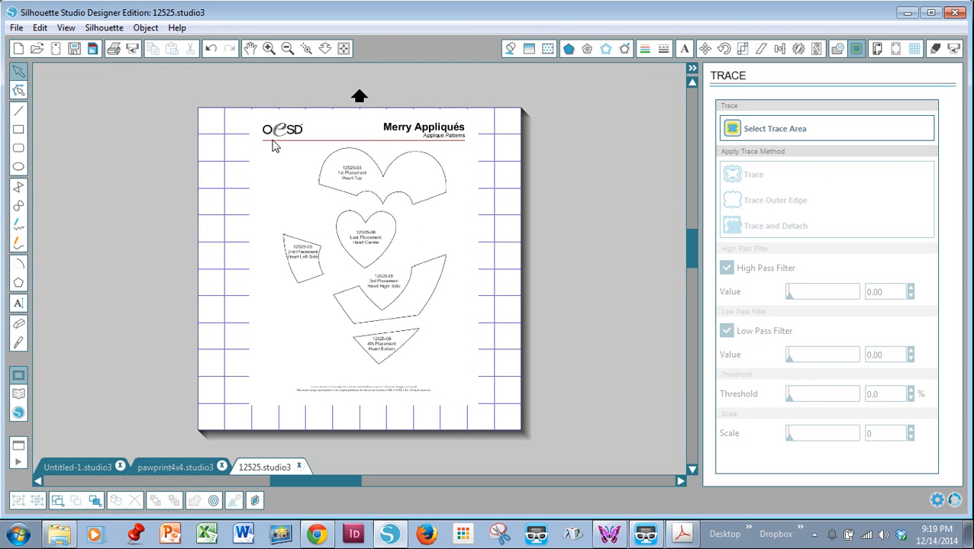
left_click(734, 130)
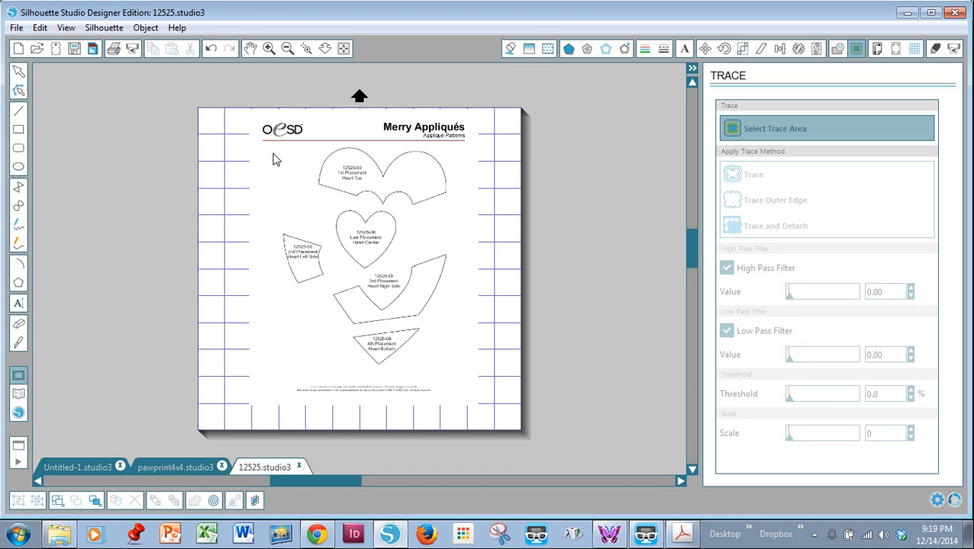
mouse_move(262, 150)
left_mouse_down()
mouse_move(454, 197)
mouse_move(467, 239)
mouse_move(461, 403)
mouse_move(479, 379)
left_mouse_up()
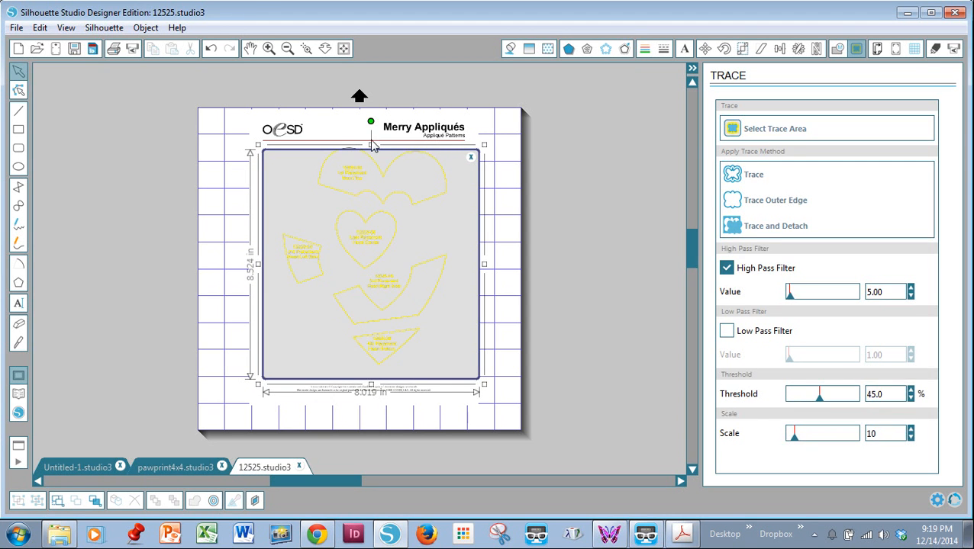
left_click_drag(371, 145, 373, 139)
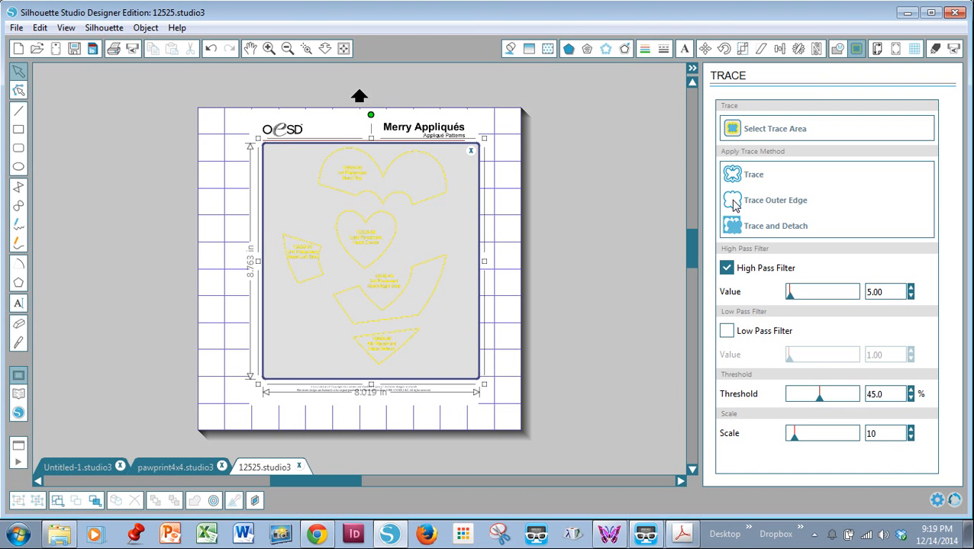
left_click(732, 203)
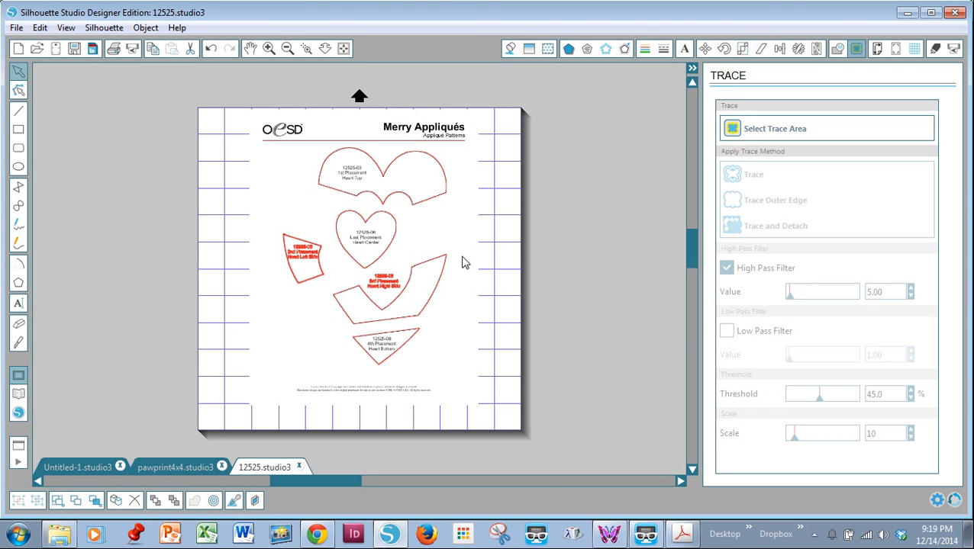
Step: Pull the imported pattern image away from the traced heart outlines and delete it
mouse_move(464, 262)
left_mouse_down()
mouse_move(610, 245)
mouse_move(684, 309)
left_mouse_up()
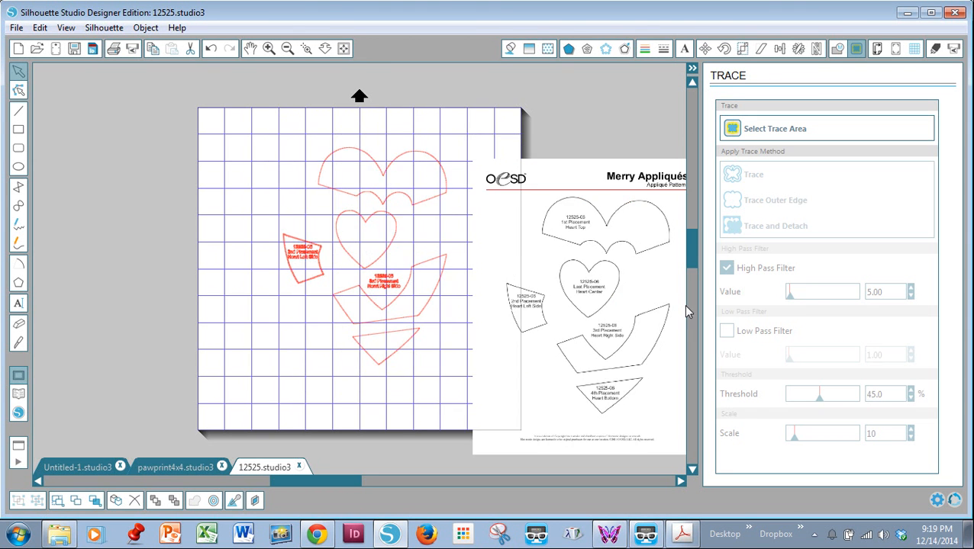
left_click(638, 199)
key("Delete")
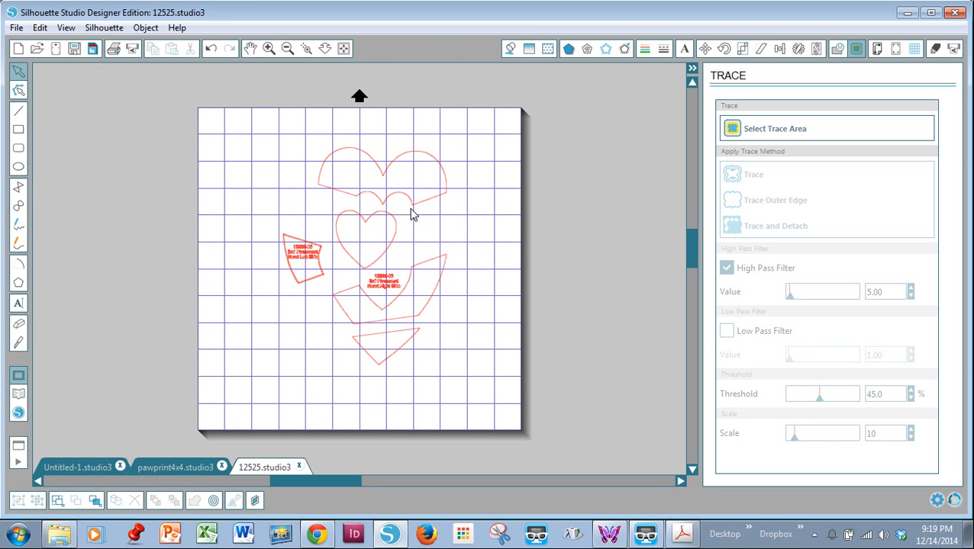
Step: Release the compound path of the traced heart pieces so each outline is a separate object
left_click(410, 211)
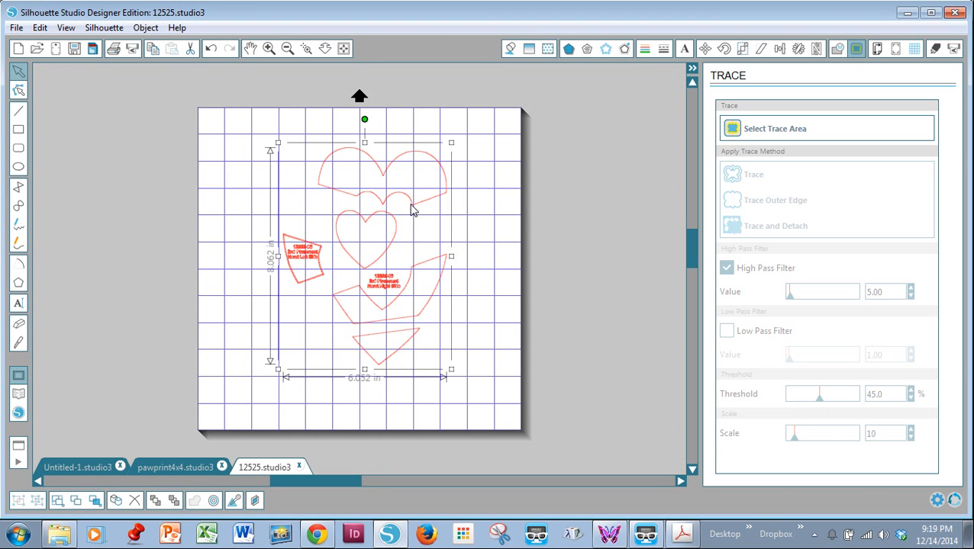
right_click(411, 211)
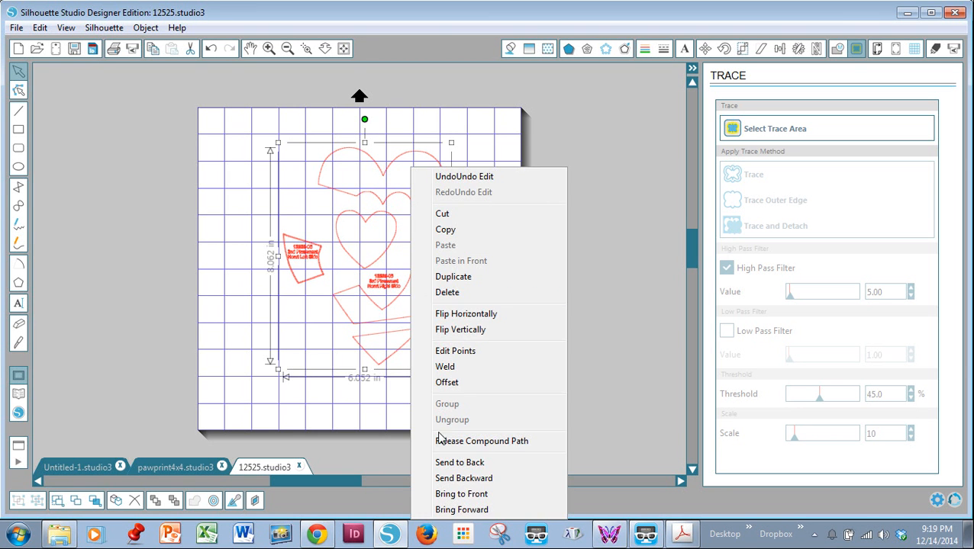
left_click(502, 441)
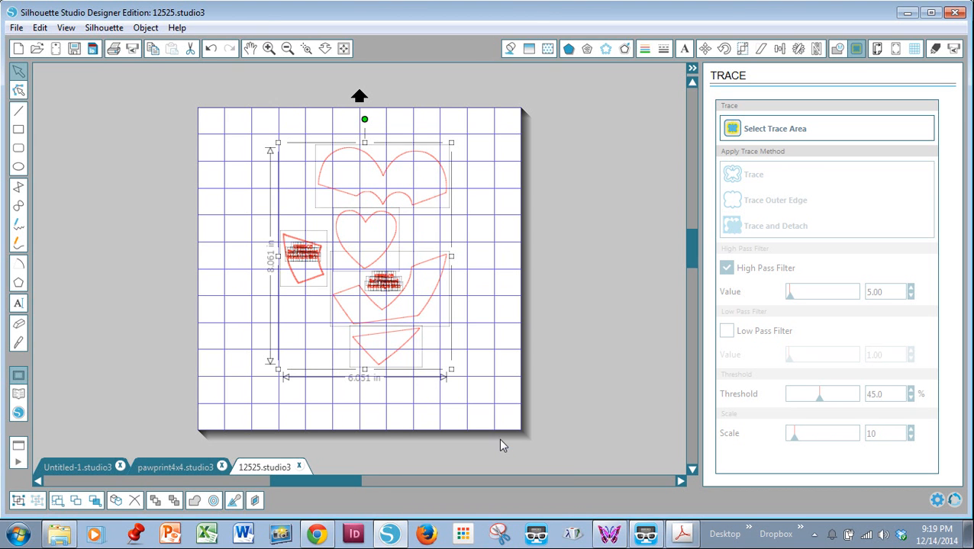
left_click(484, 212)
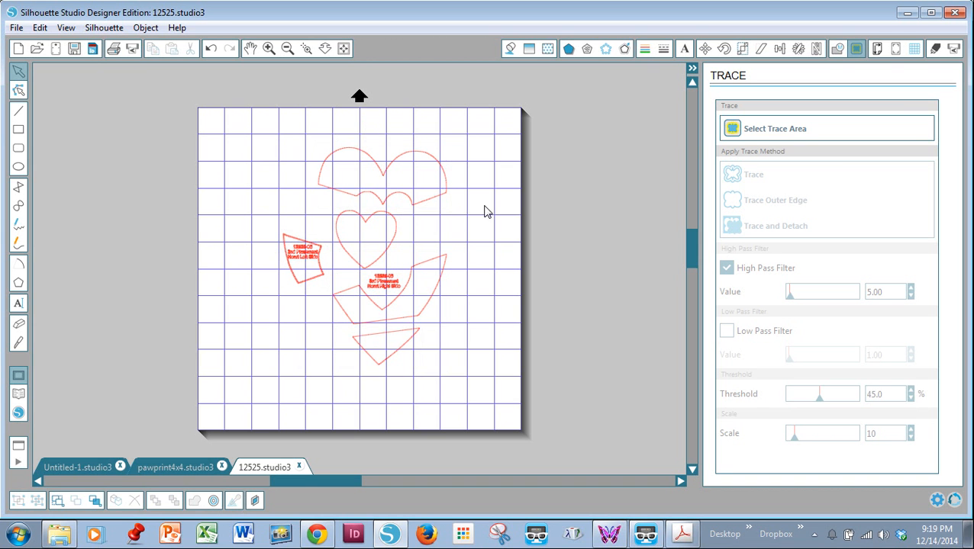
Step: Move the traced heart pieces clear of the traced label text and delete the two leftover text labels
left_click_drag(412, 206, 281, 161)
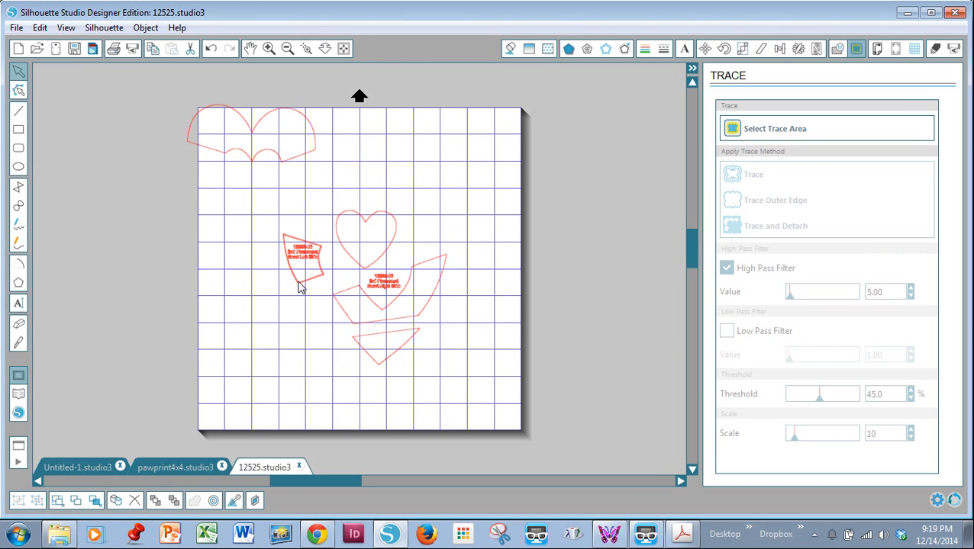
left_click_drag(300, 284, 229, 234)
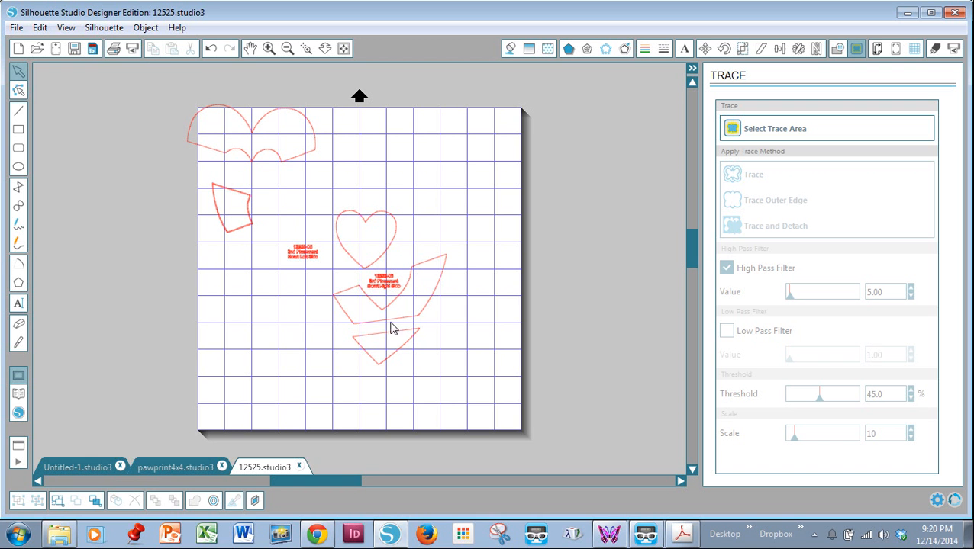
left_click_drag(398, 321, 417, 174)
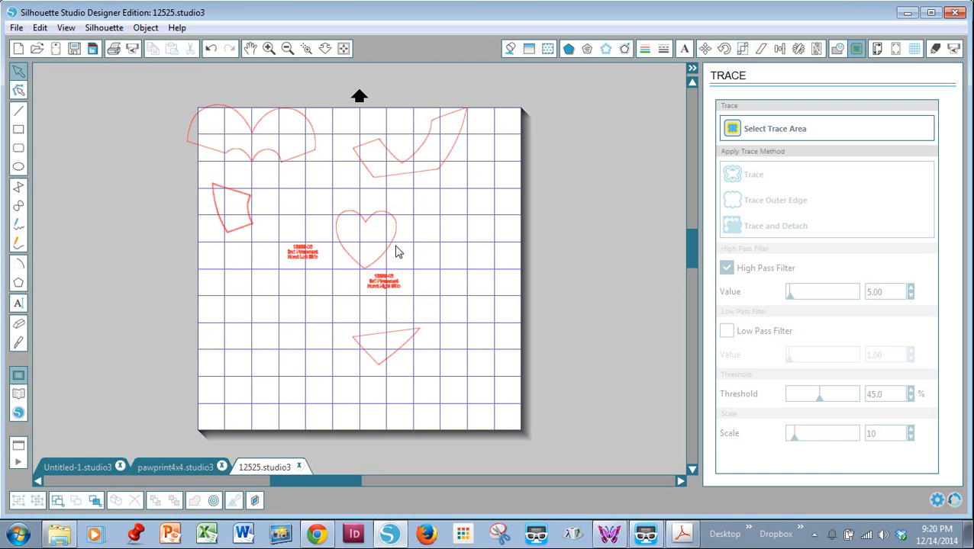
left_click_drag(386, 252, 341, 197)
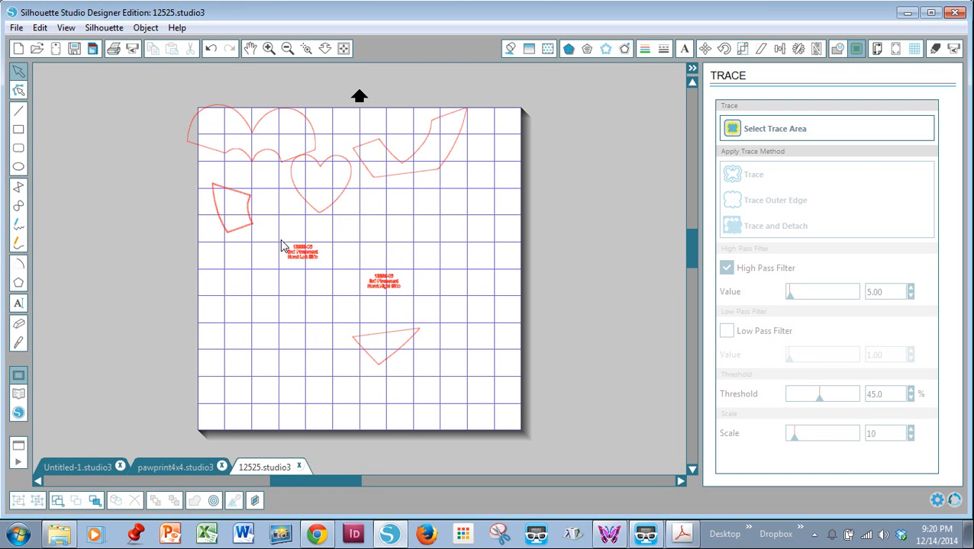
left_click_drag(280, 233, 424, 308)
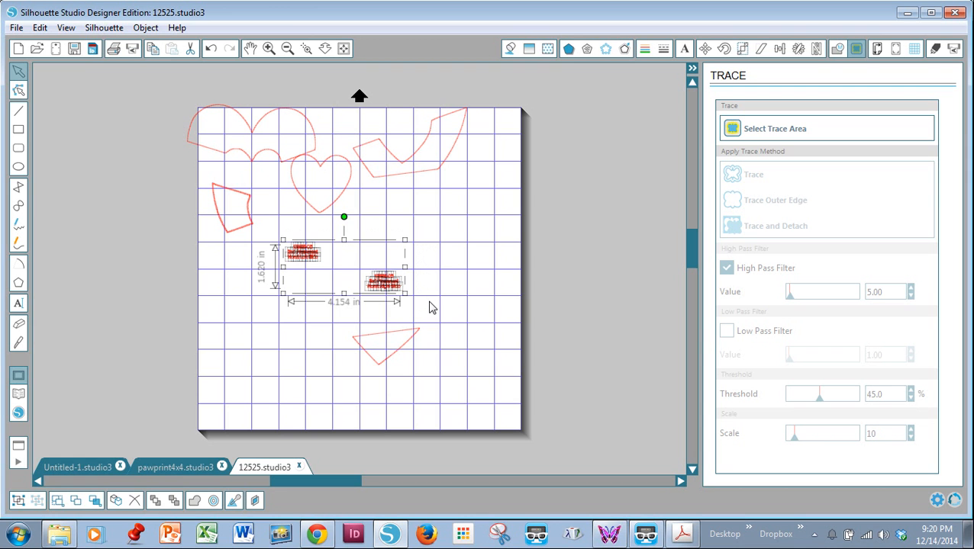
key("Delete")
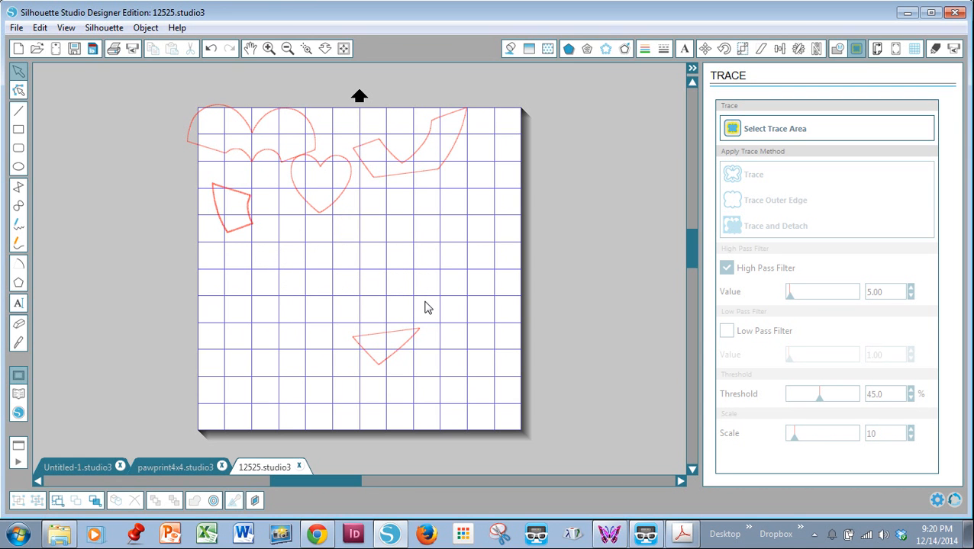
Step: Space the five heart pieces across the upper half of the page in two rows, with the small heart in the middle of the second row
left_click_drag(336, 196, 389, 256)
left_click_drag(293, 159, 326, 178)
left_click_drag(400, 178, 440, 193)
left_click(440, 193)
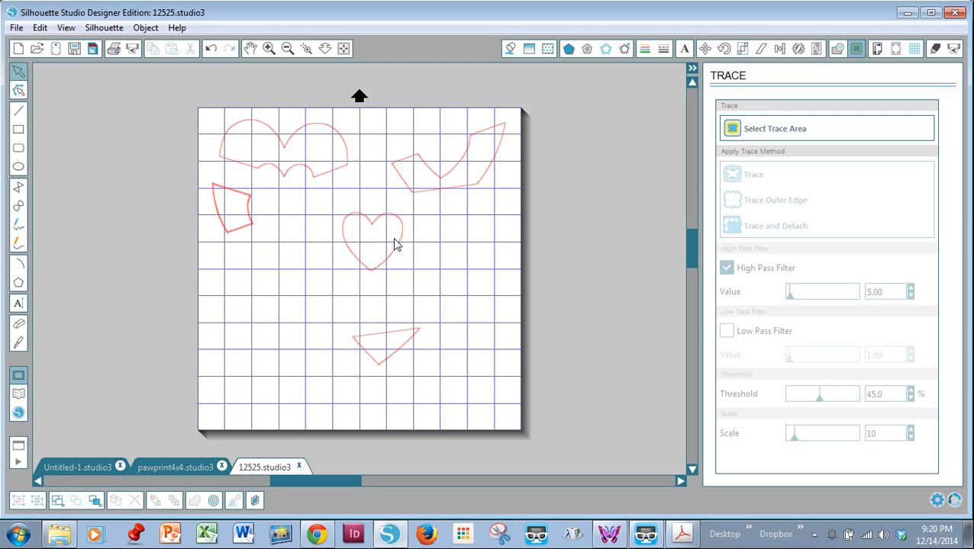
left_click_drag(395, 248, 393, 267)
left_click(392, 267)
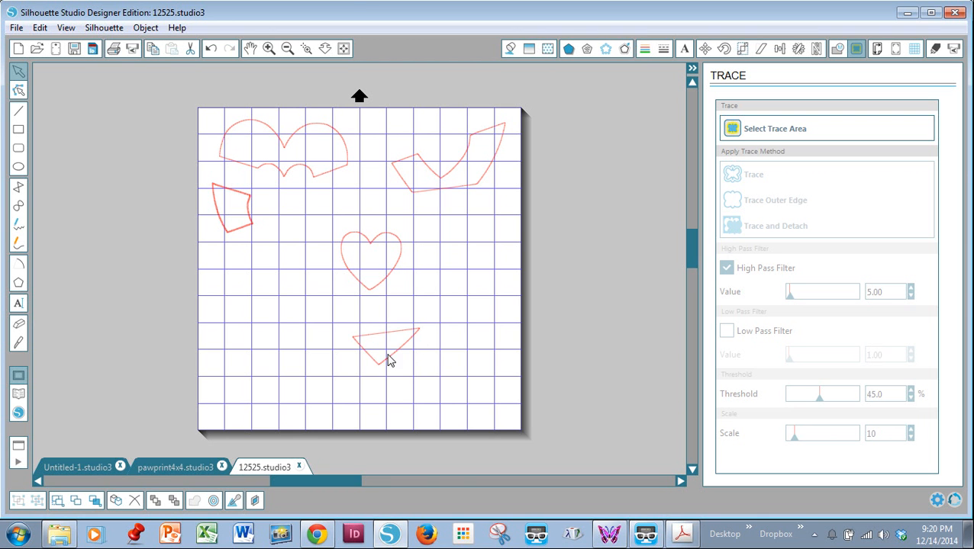
left_click_drag(387, 360, 475, 247)
left_click(433, 249)
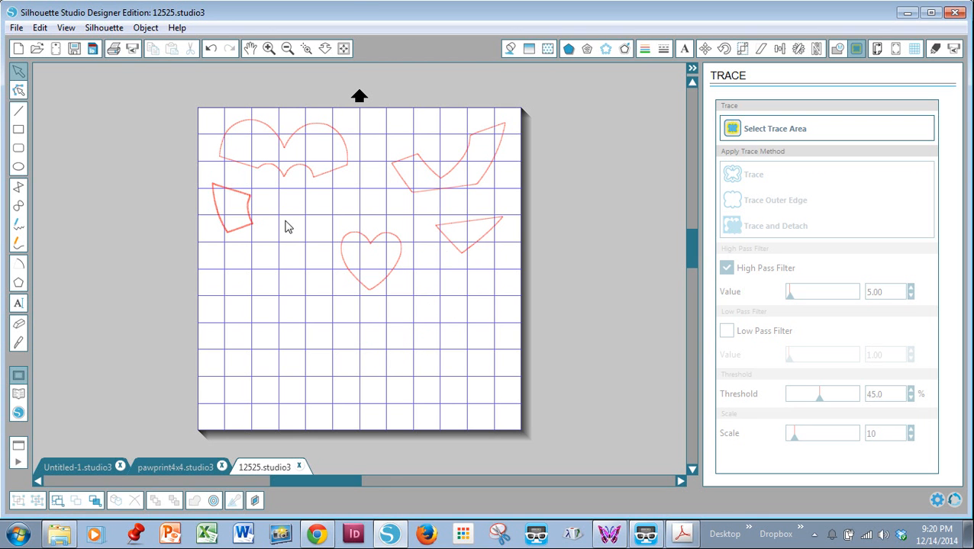
left_click_drag(245, 232, 281, 263)
left_click(281, 264)
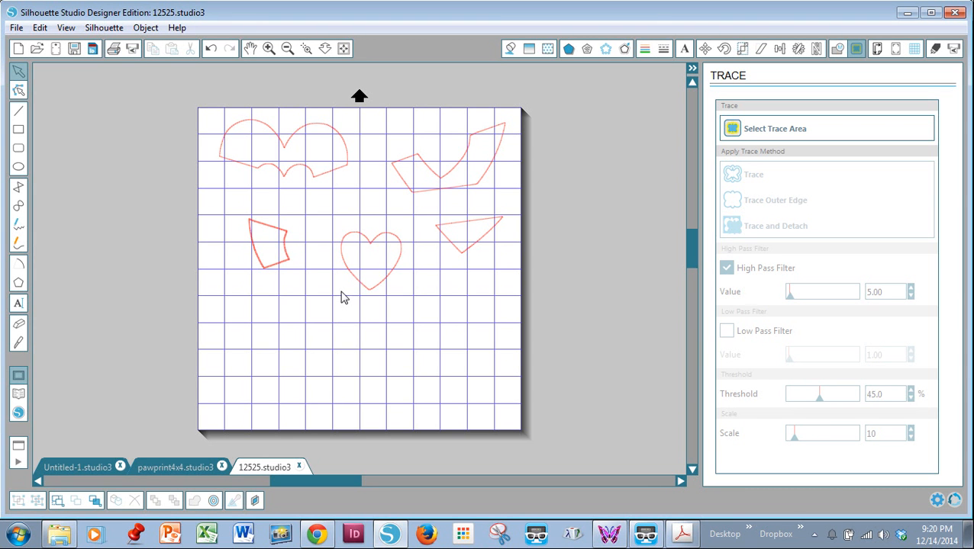
Step: Turn on the ruler and crosshairs in the grid settings and dismiss the Walmart mail notification
left_click(915, 51)
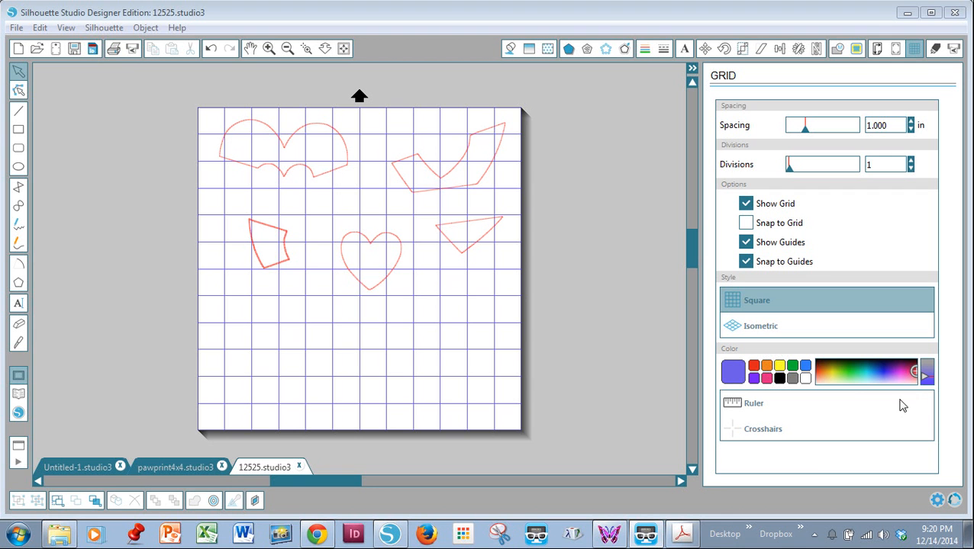
left_click(734, 407)
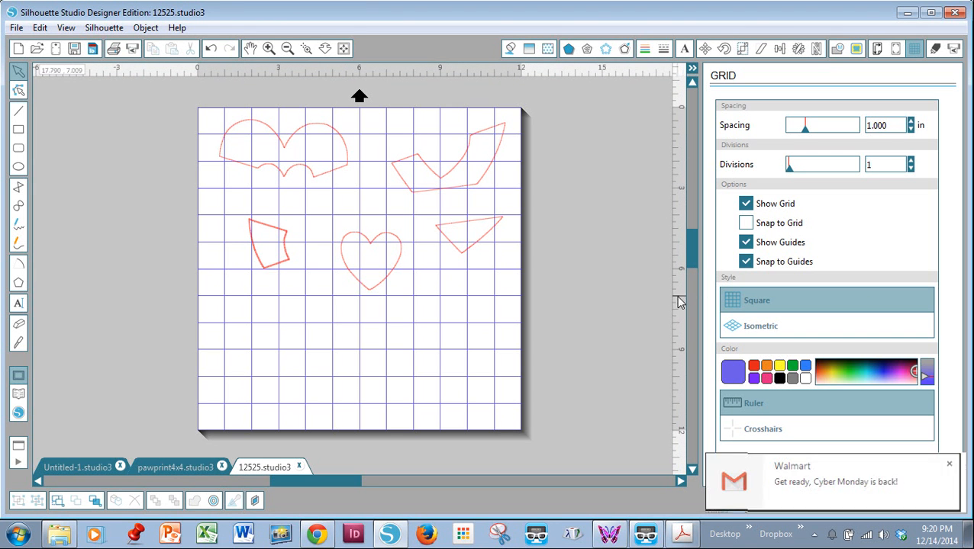
left_click(769, 431)
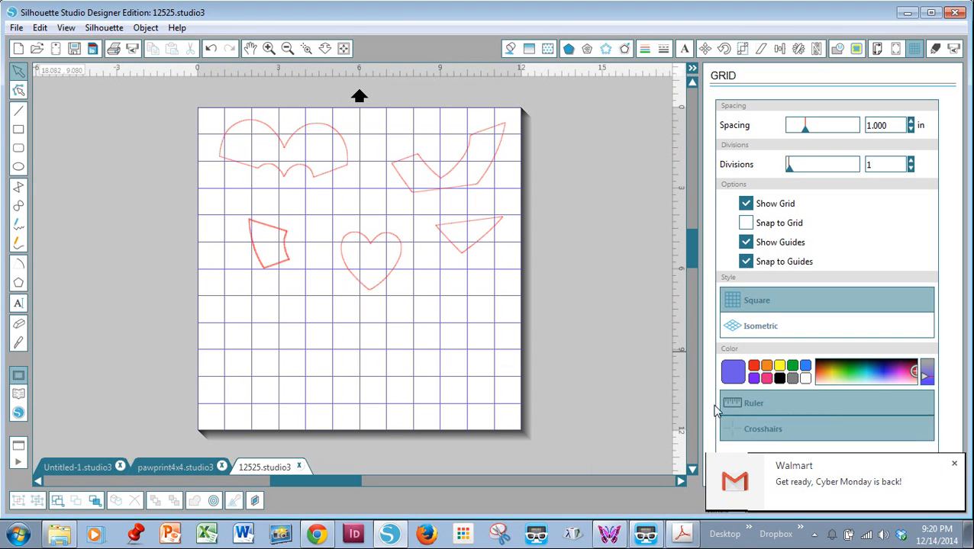
left_click(954, 465)
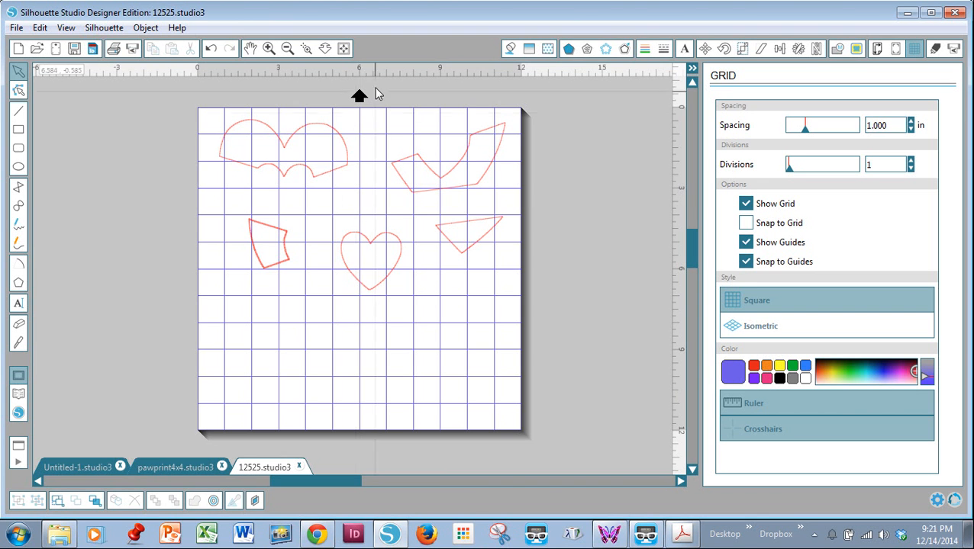
left_click_drag(359, 67, 358, 204)
Step: Open the cut settings and set the material type to Fabric for thin fabrics like cotton prints
left_click(936, 50)
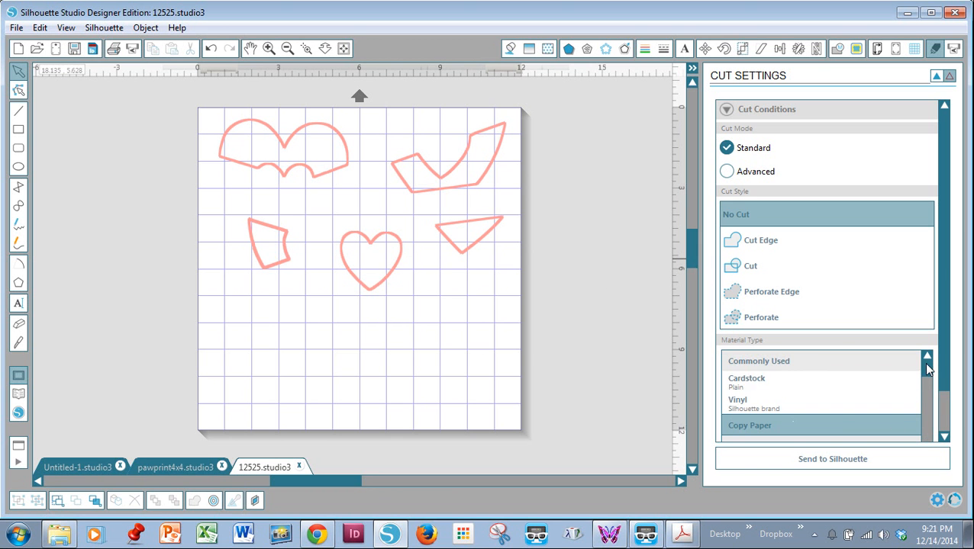
left_click_drag(927, 371, 927, 389)
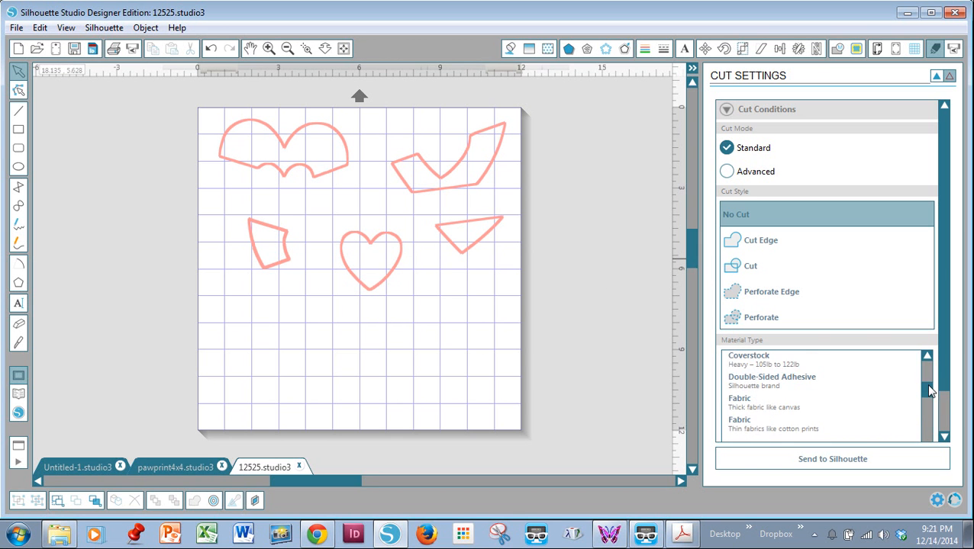
left_click(744, 431)
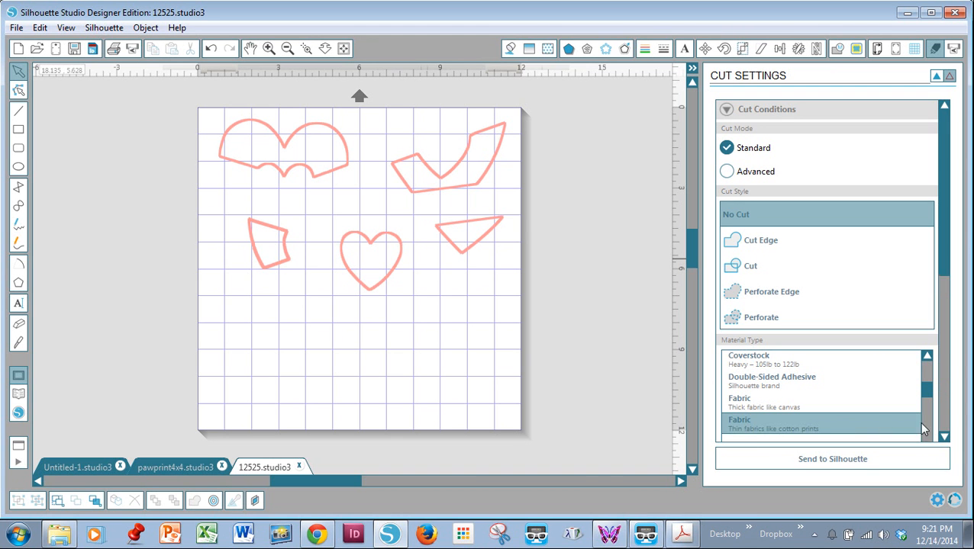
Step: Set the cutting speed for the thin Fabric material to 1 cm/s
left_click(944, 437)
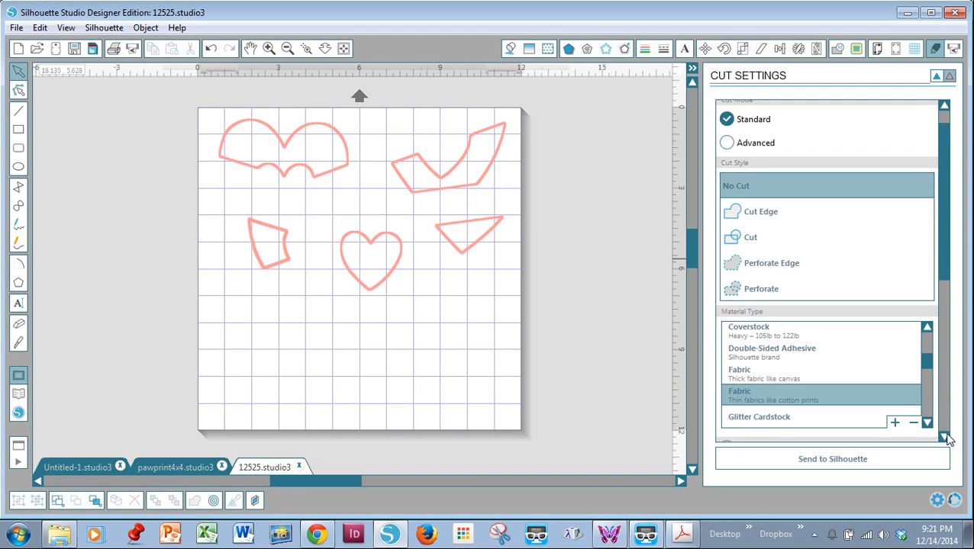
left_click(946, 438)
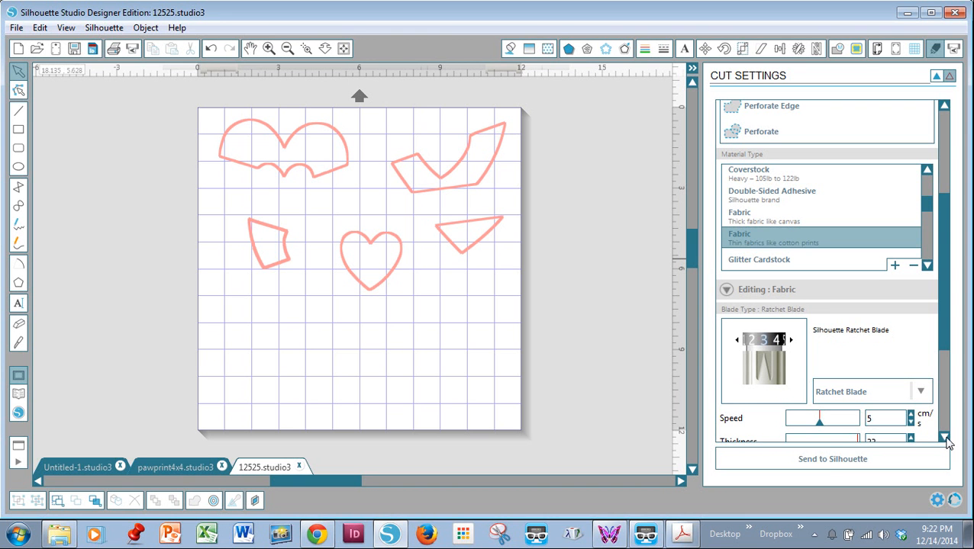
left_click(945, 438)
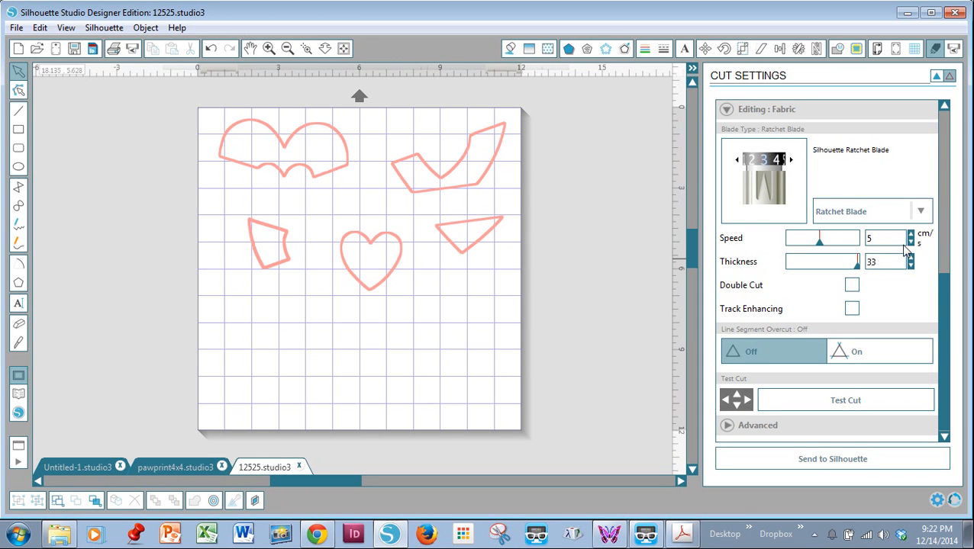
left_click(911, 242)
left_click(911, 242)
left_click(912, 242)
left_click(911, 242)
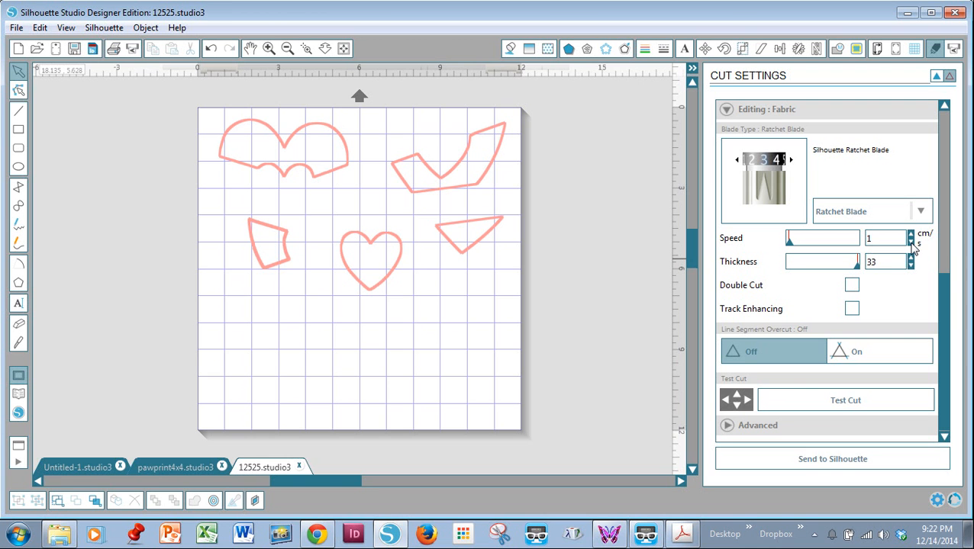